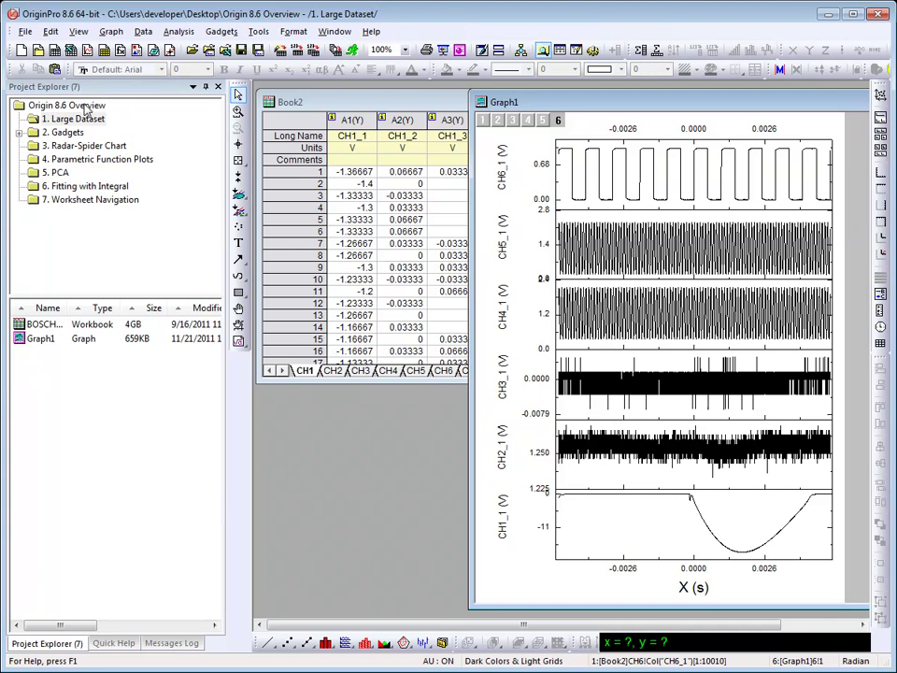
left_click(85, 108)
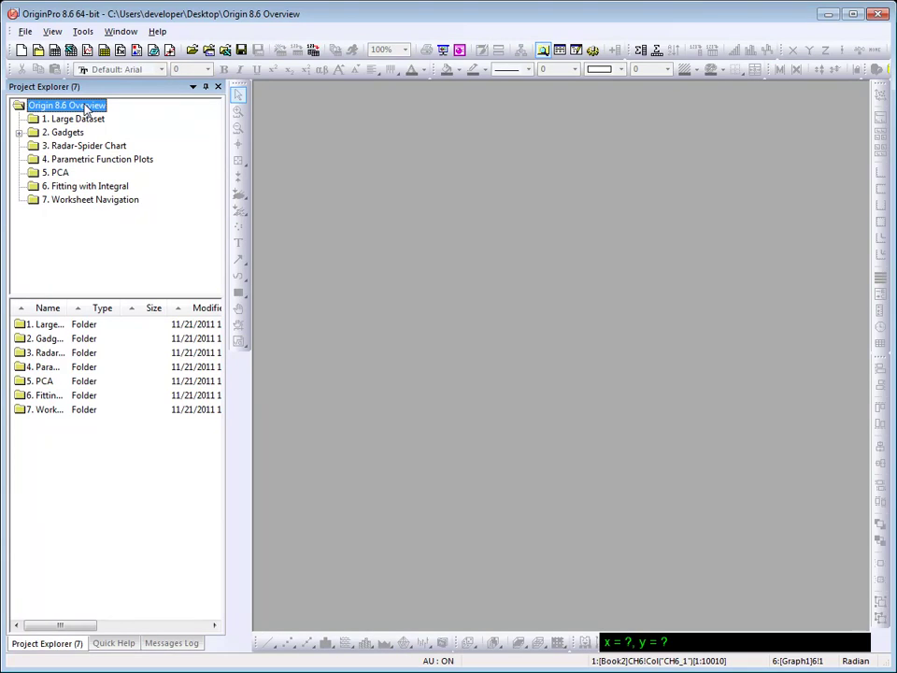
right_click(85, 108)
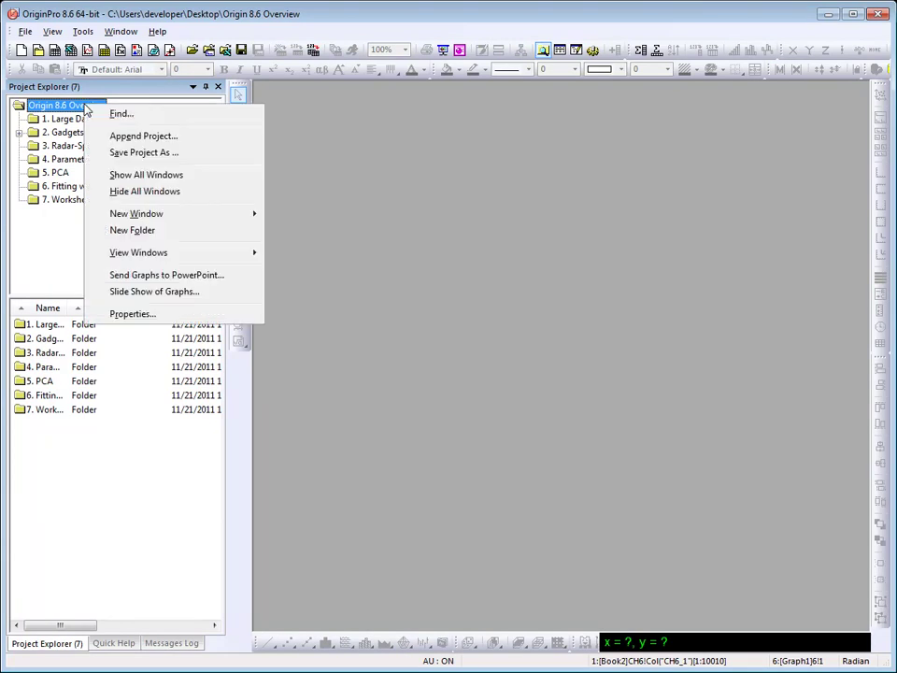
left_click(192, 316)
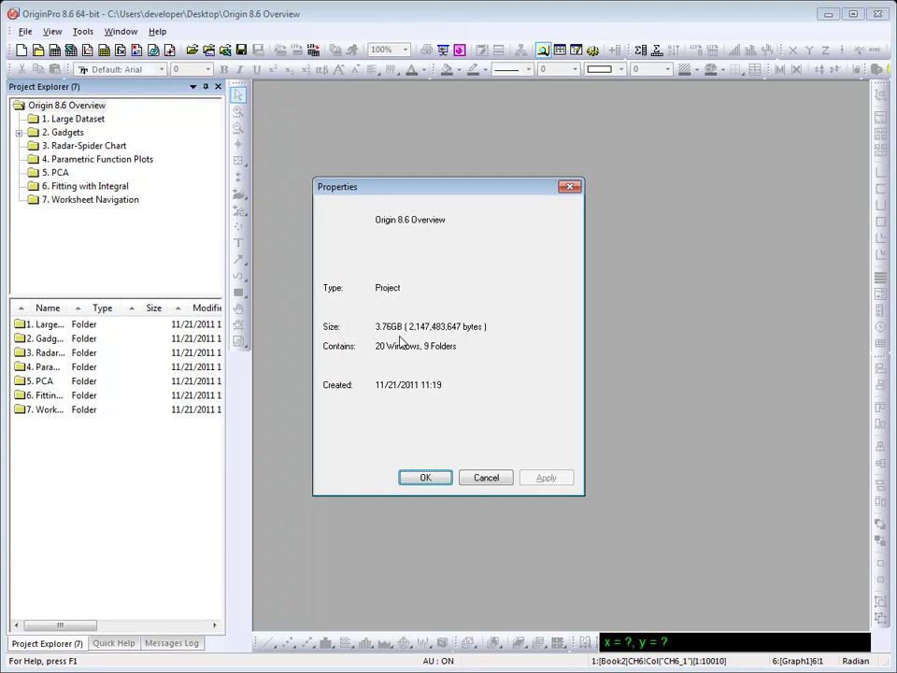
left_click(425, 478)
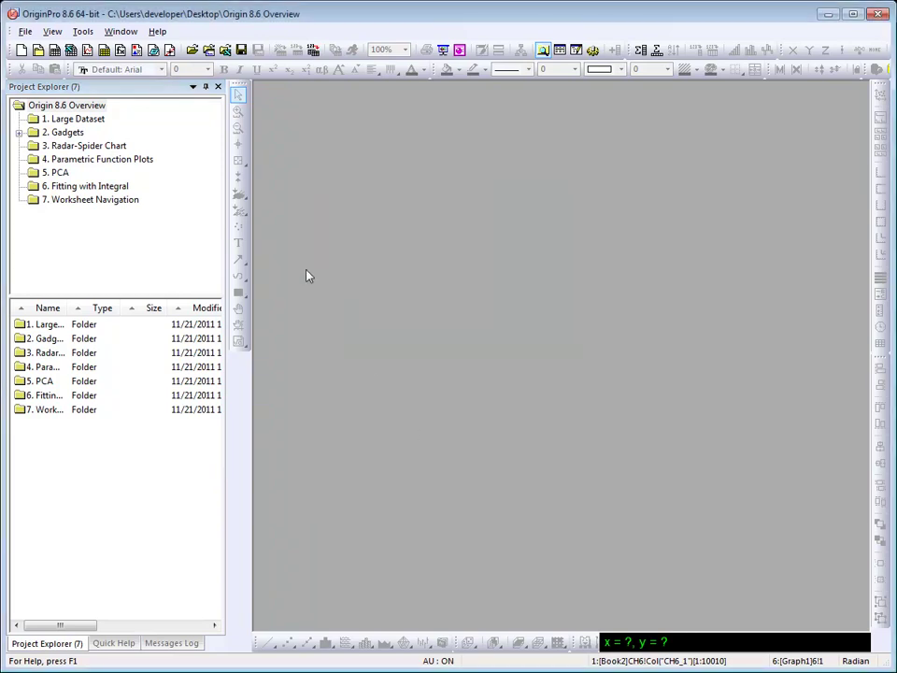
- Open the Large Dataset folder, auto-hide Project Explorer, then bring Book2 and Graph1 forward in turn
left_click(86, 121)
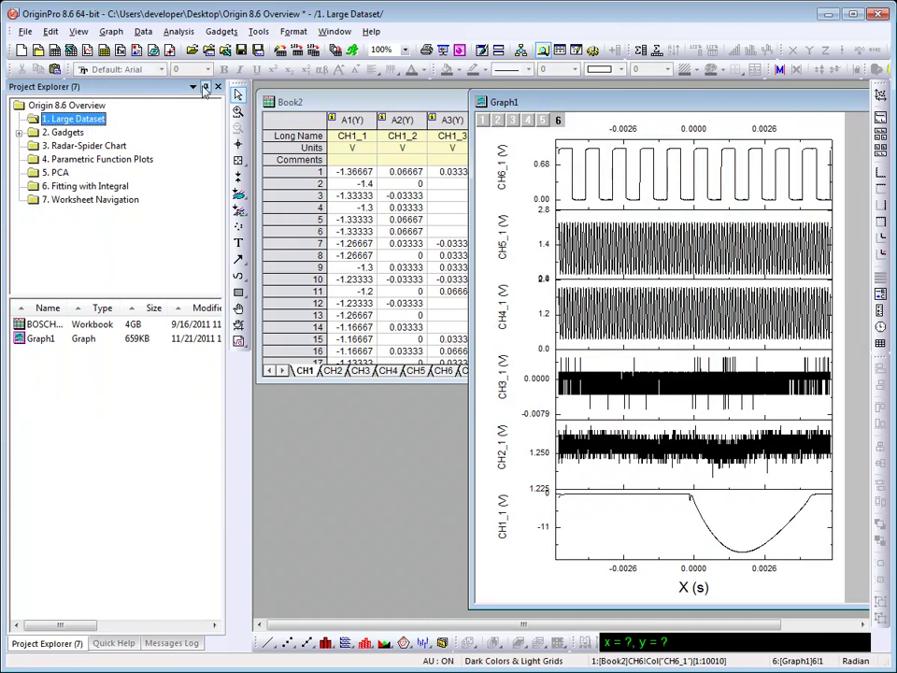
left_click(205, 88)
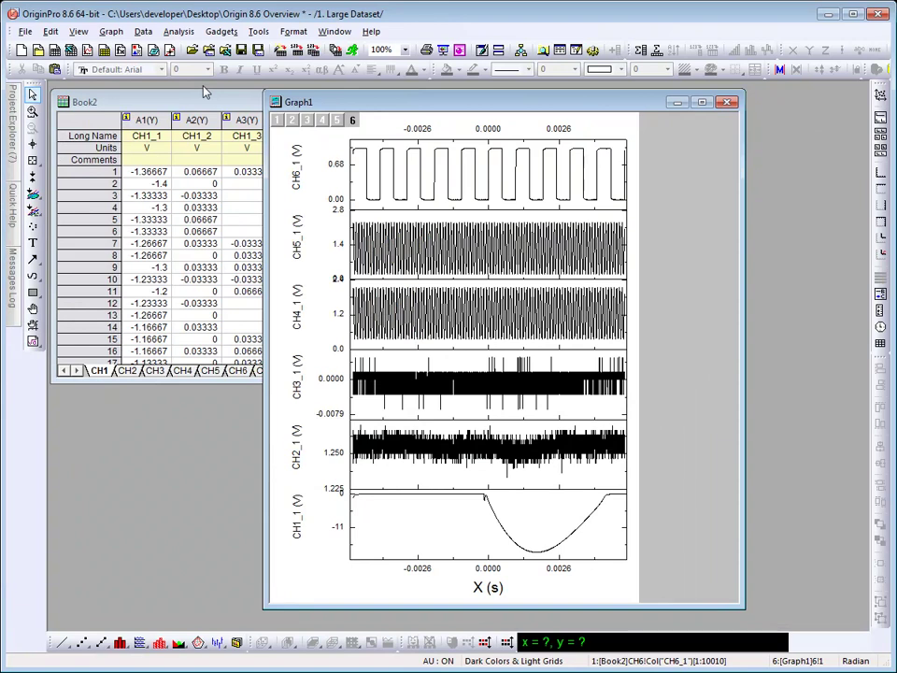
mouse_move(12, 124)
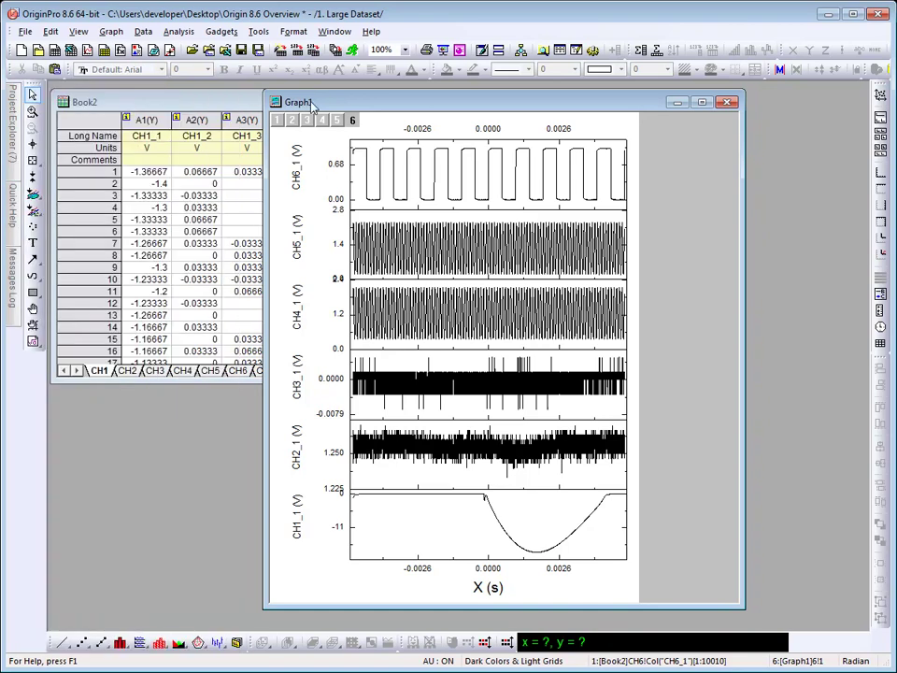
left_click(235, 109)
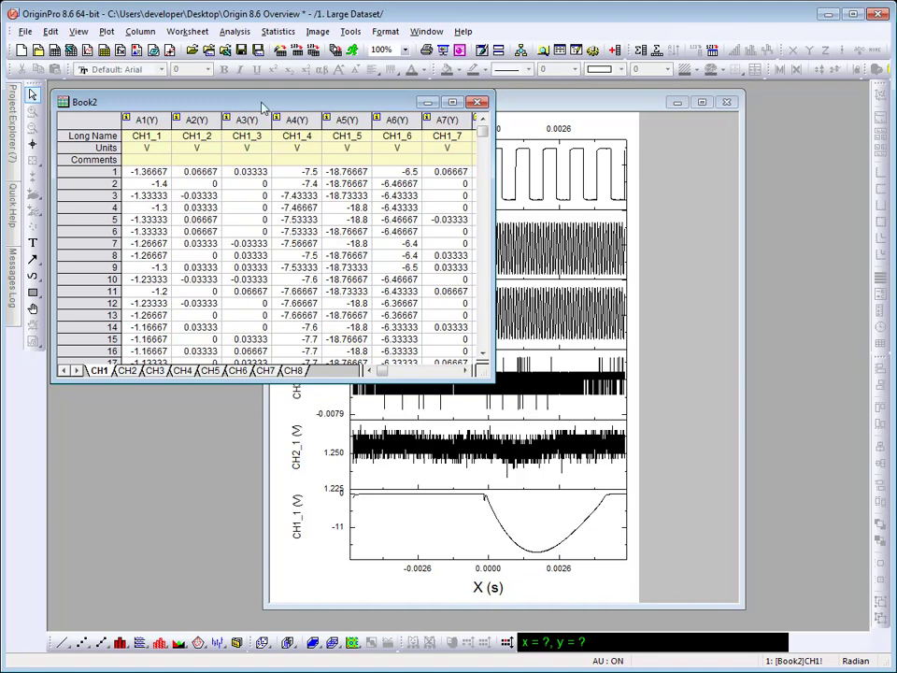
left_click(529, 103)
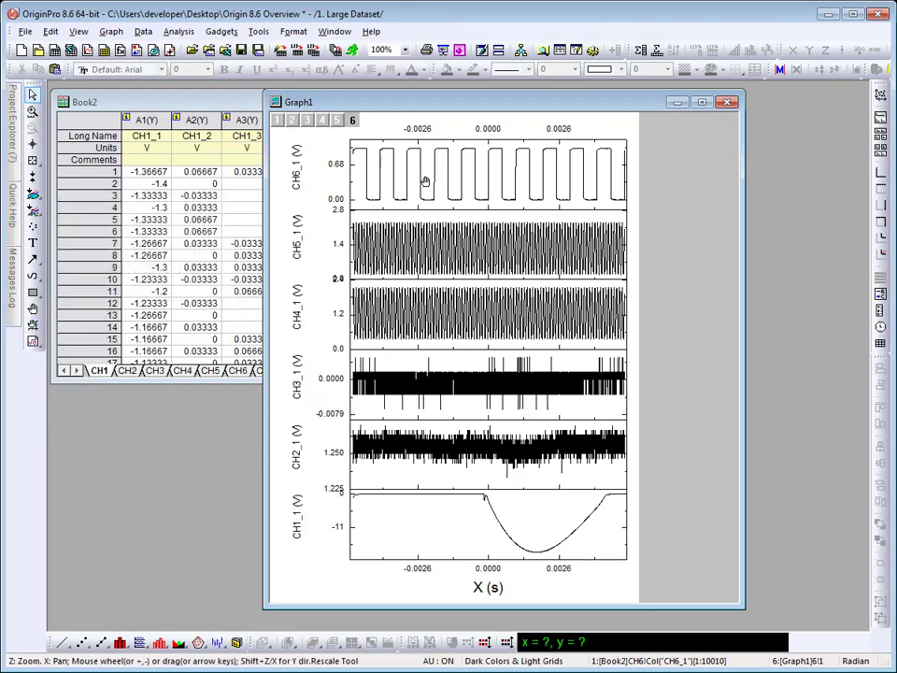
- Wheel-zoom Graph1's X axis and pan it to about -0.00253 to -0.00039 s
scroll(425, 180, "up", 5)
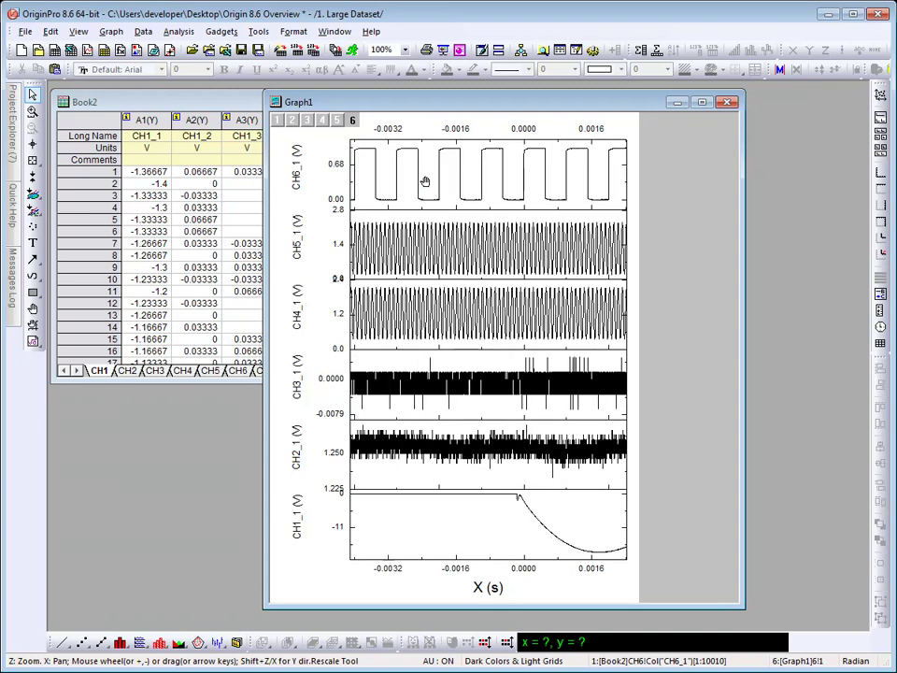
scroll(425, 180, "up", 4)
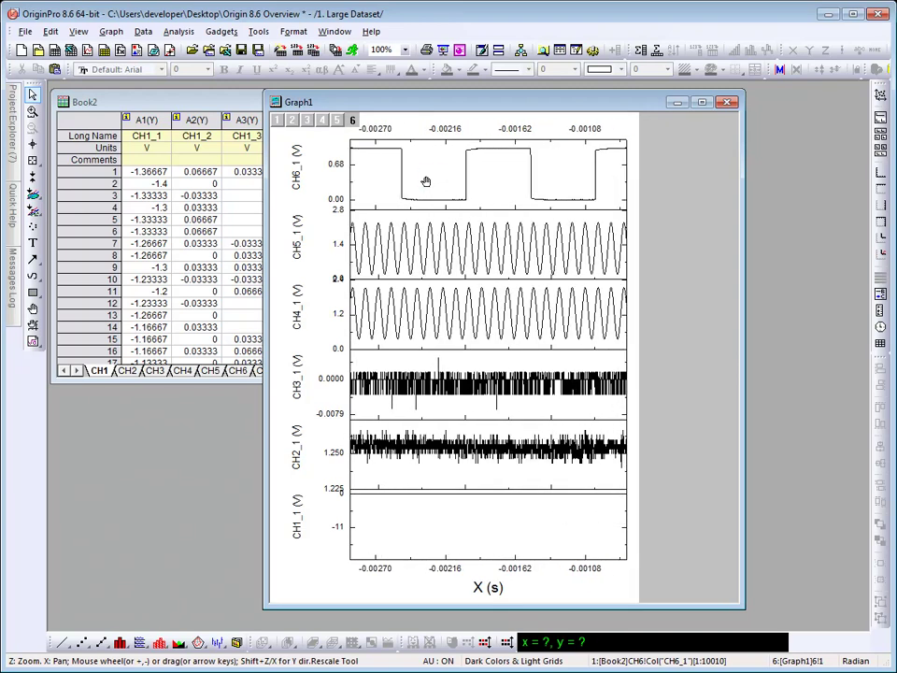
mouse_move(425, 180)
left_mouse_down()
mouse_move(410, 190)
mouse_move(376, 183)
left_mouse_up()
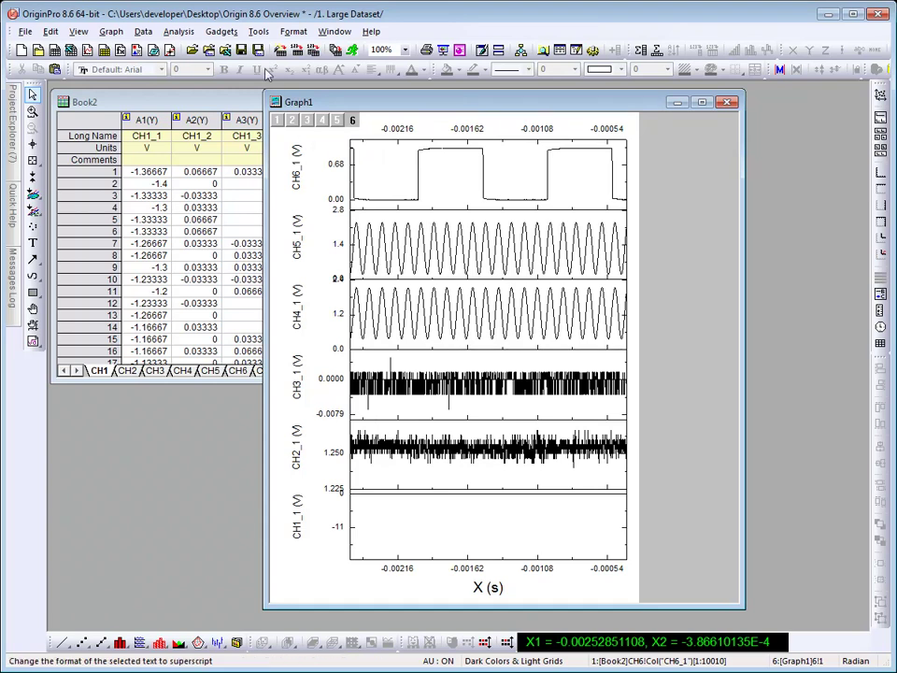
- Add a Vertical Cursor gadget spanning all of Graph1's stacked layers
left_click(227, 34)
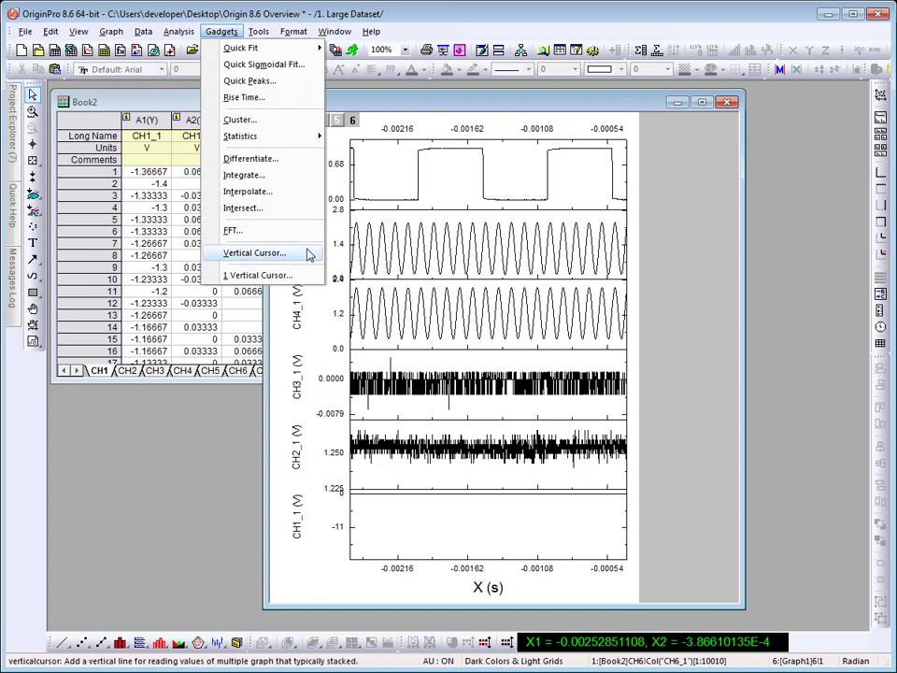
left_click(308, 253)
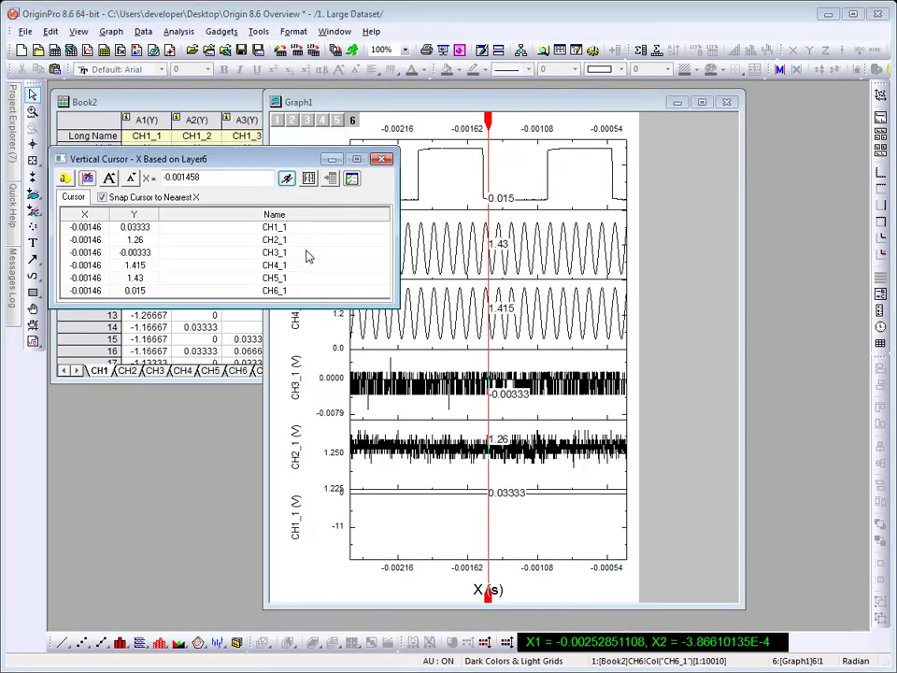
left_click_drag(409, 103, 537, 97)
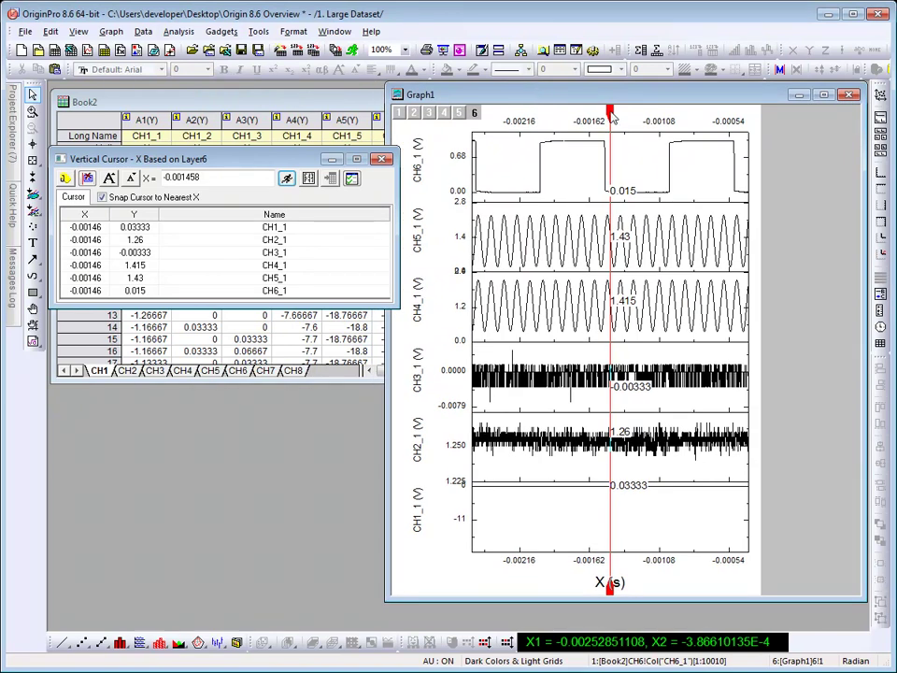
- Tag the cursor at X = -0.002 and -0.0015 s, then close the cursor tool
left_click_drag(610, 113, 540, 113)
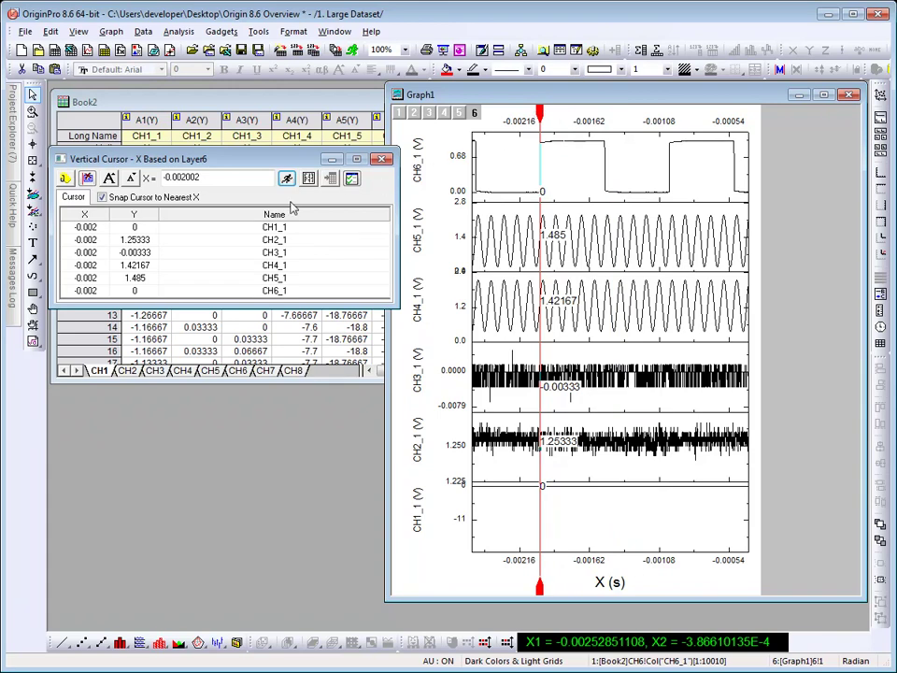
left_click(64, 178)
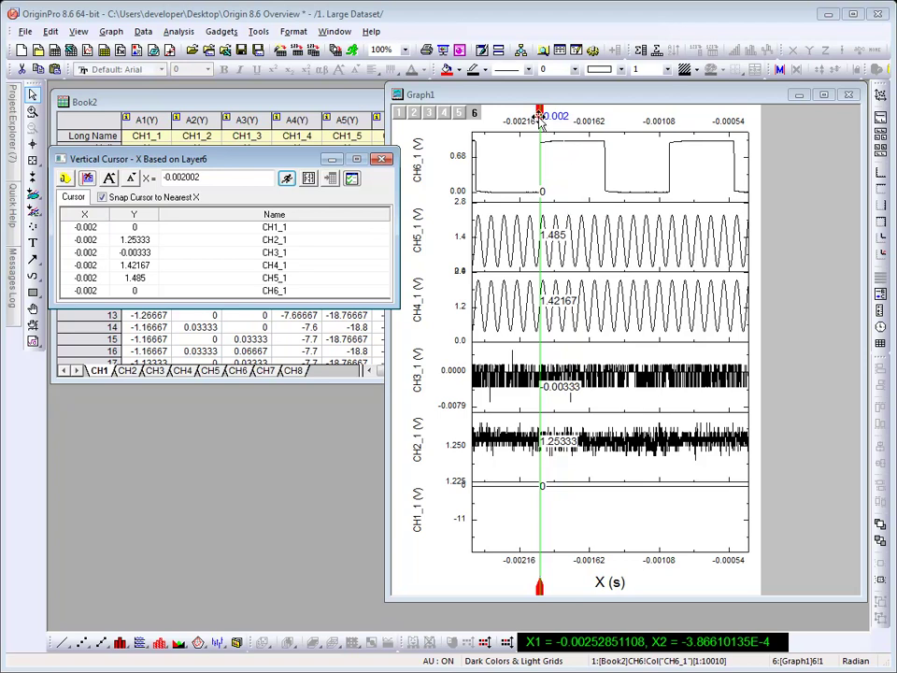
left_click_drag(540, 113, 605, 112)
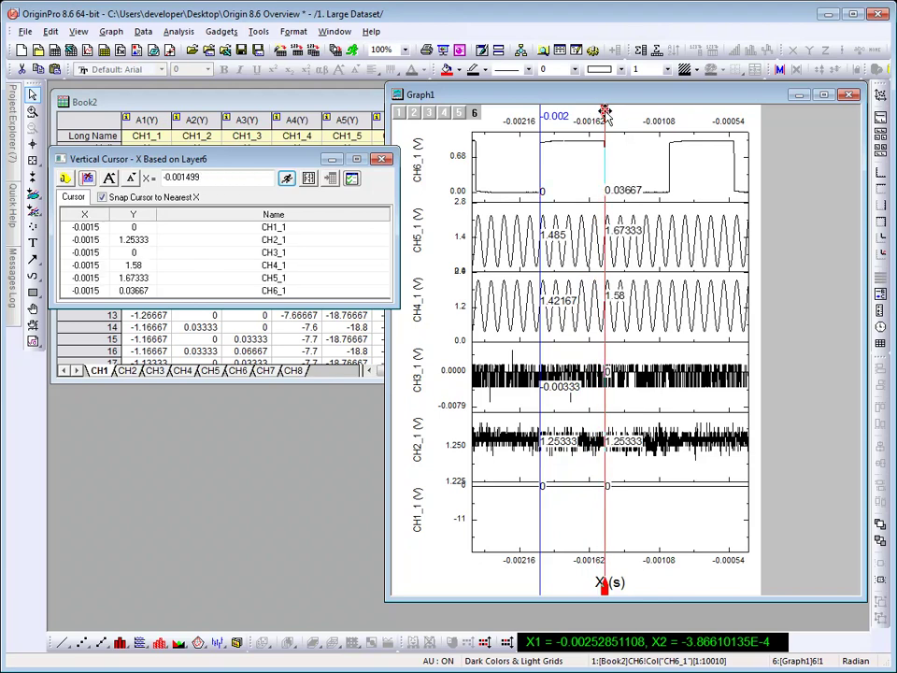
left_click(65, 178)
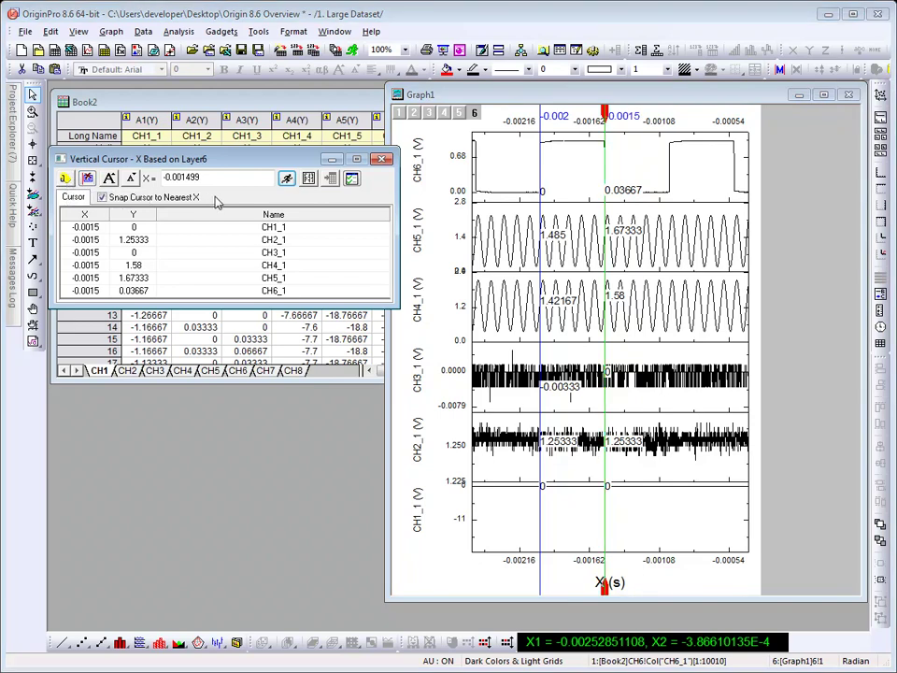
left_click(383, 161)
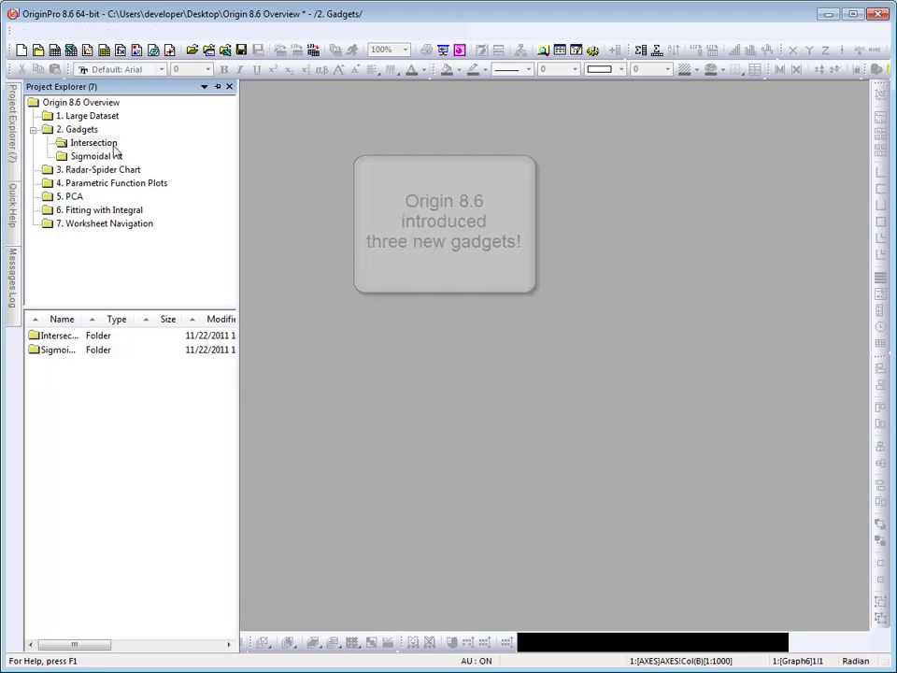
- Open the Intersection folder's Graph6 and start the Intersect gadget
left_click(113, 147)
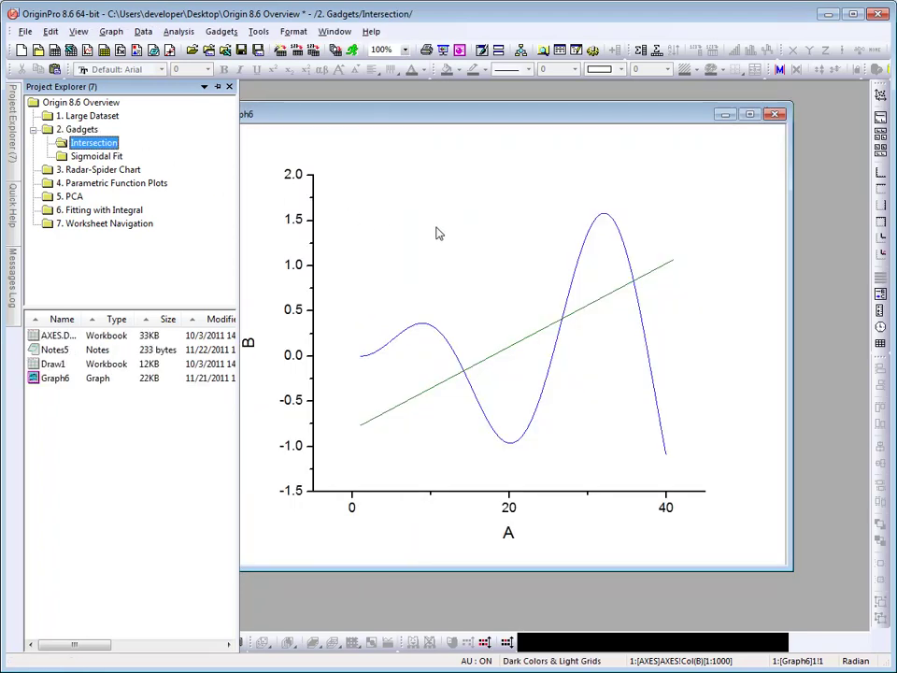
left_click(501, 117)
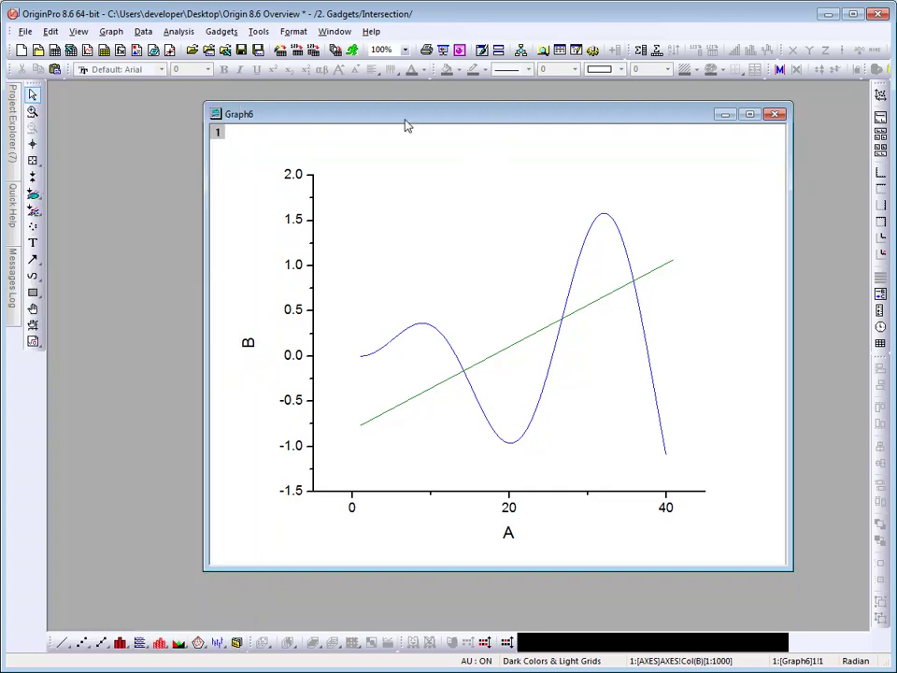
left_click(222, 34)
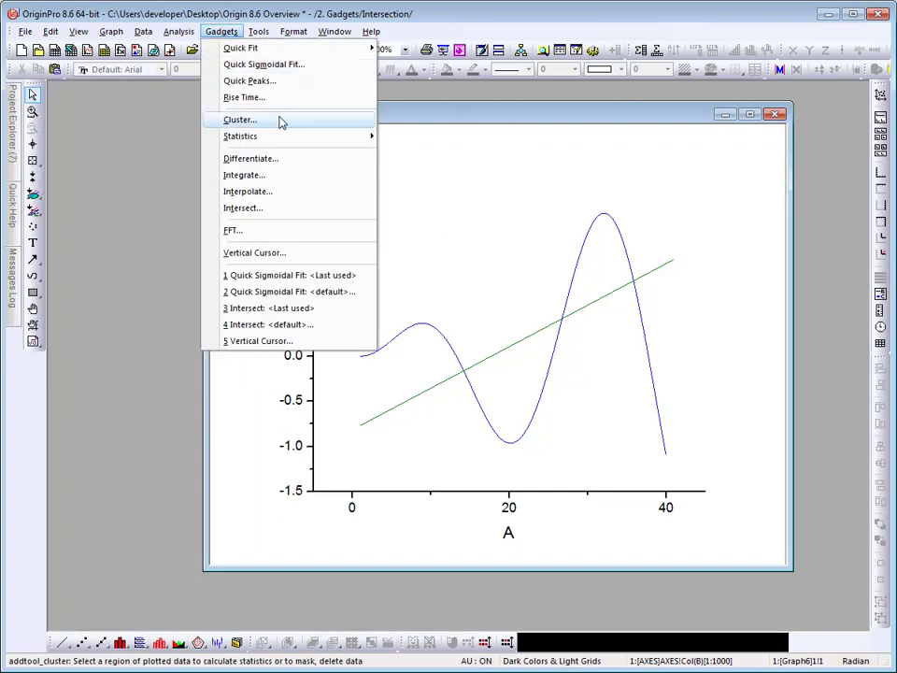
left_click(311, 214)
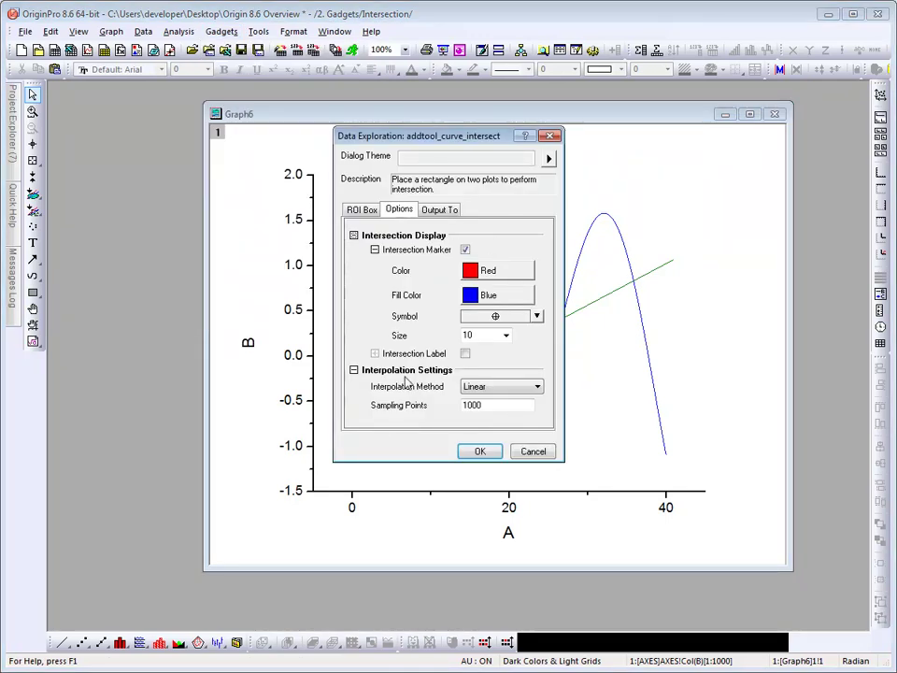
- Apply Linear interpolation with intersection labels, then expand the ROI to the full plot range
left_click(521, 387)
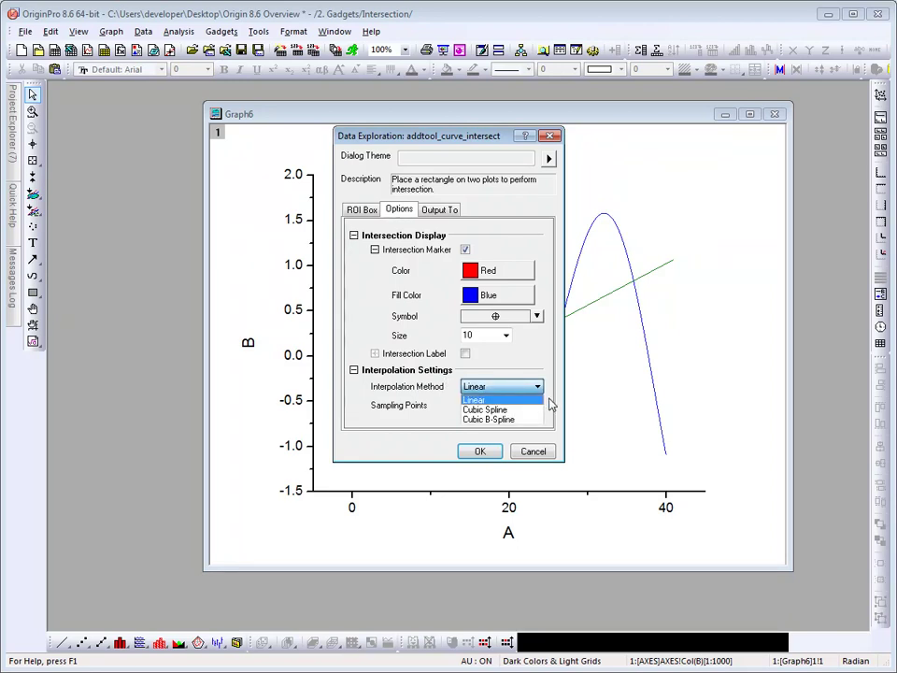
left_click(551, 403)
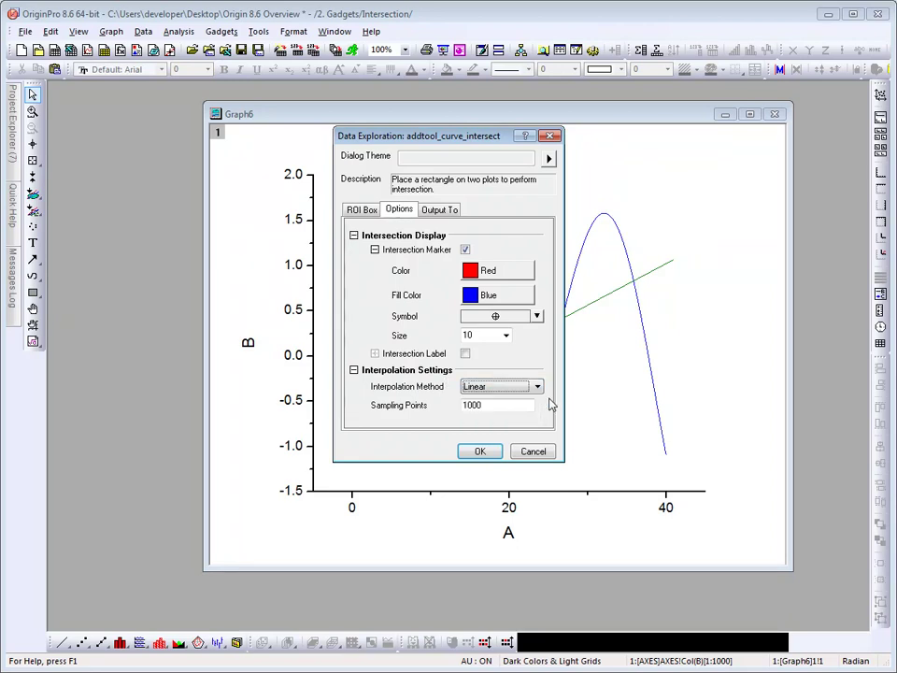
left_click(465, 354)
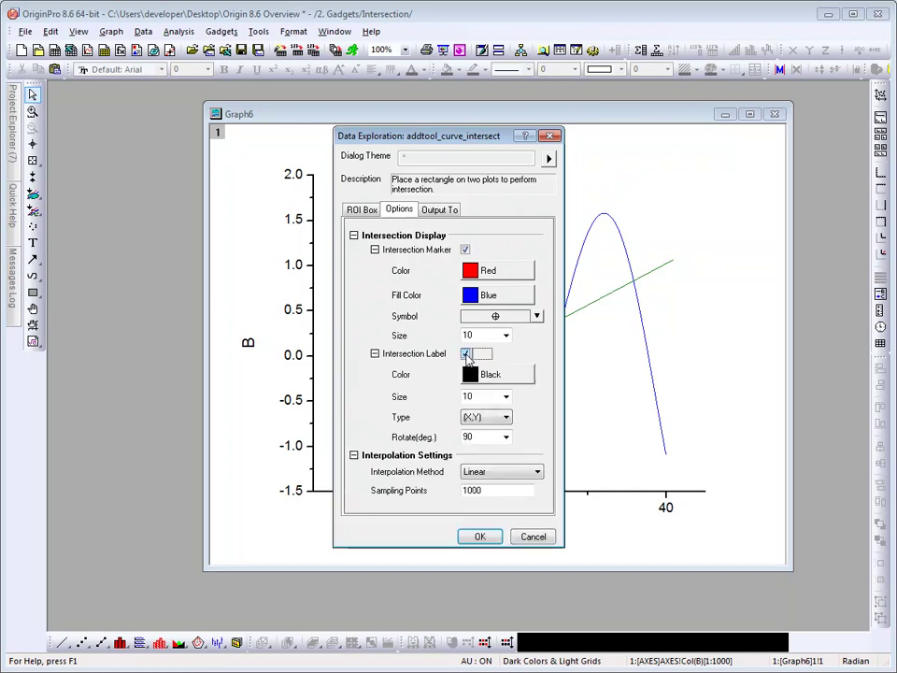
left_click(479, 536)
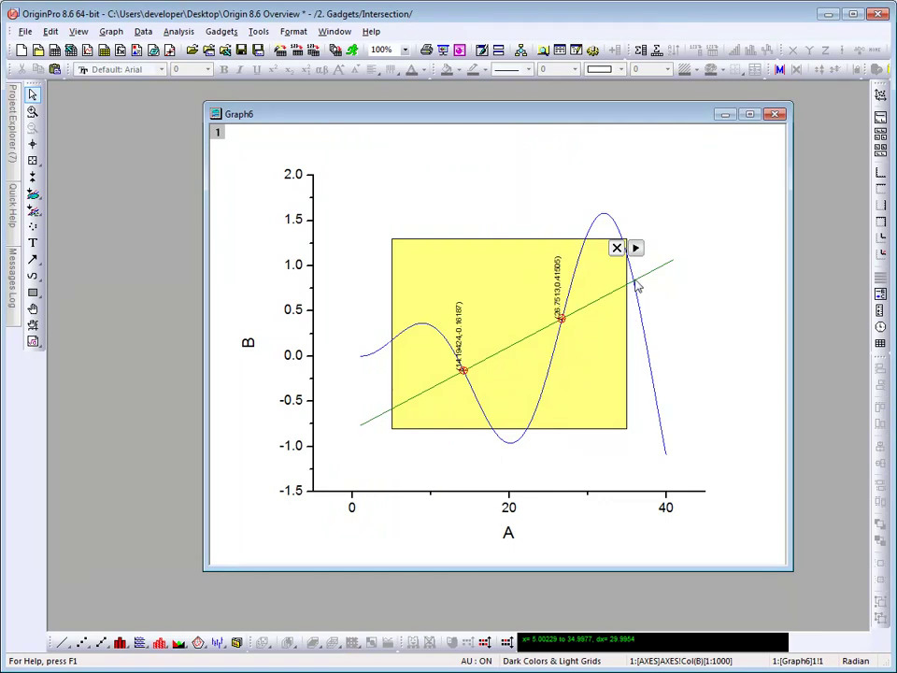
left_click(637, 248)
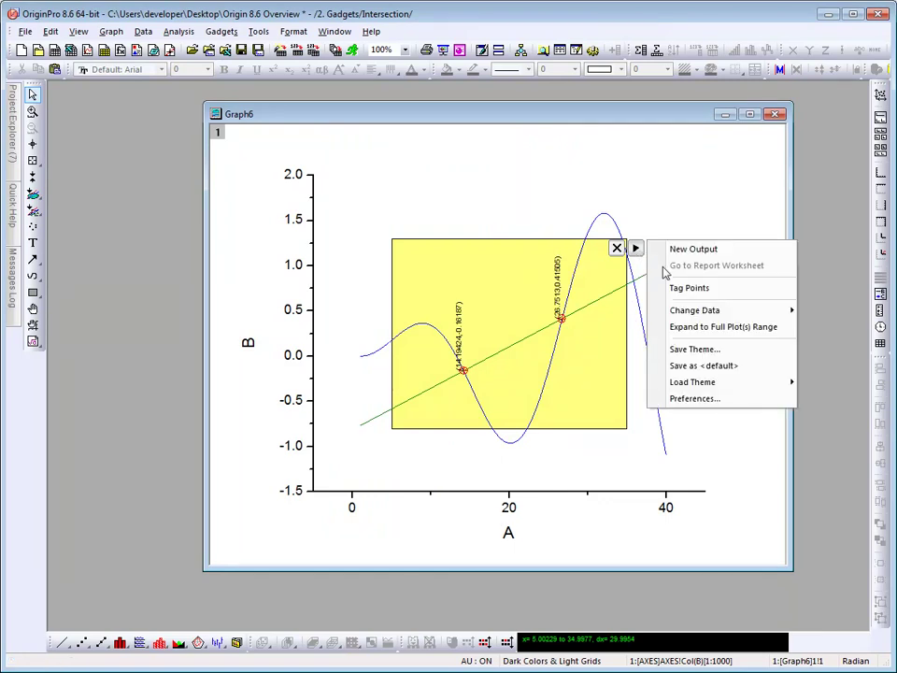
left_click(702, 329)
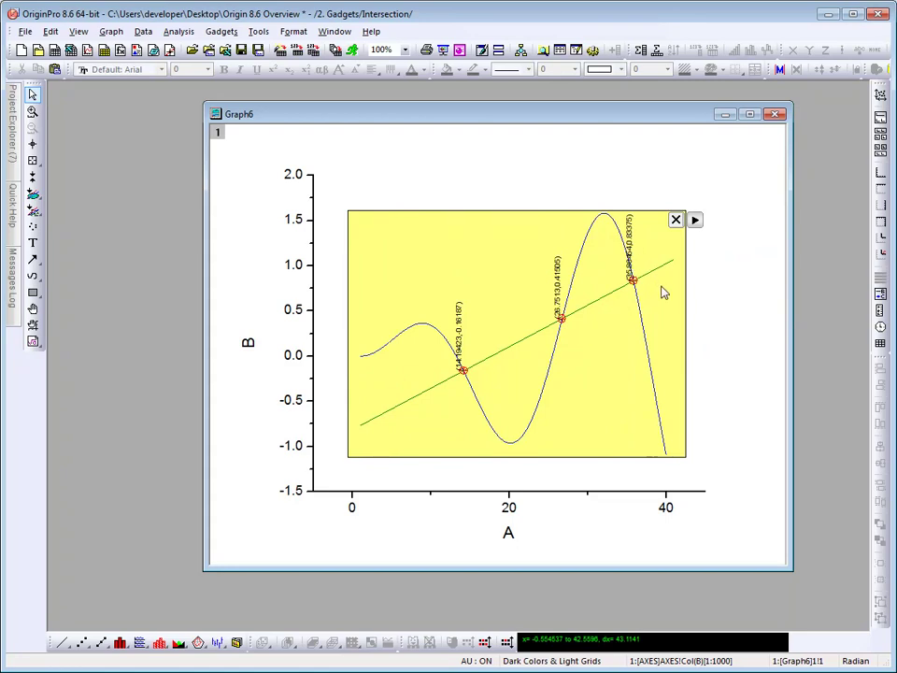
- Open the Sigmoidal Fit folder and start the Quick Sigmoidal Fit gadget
mouse_move(14, 140)
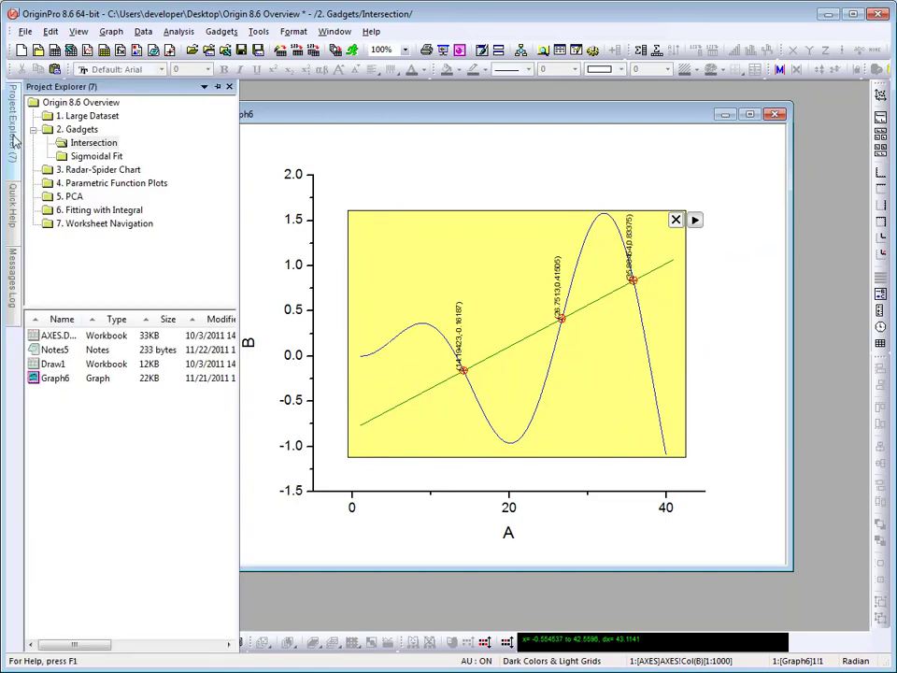
left_click(98, 157)
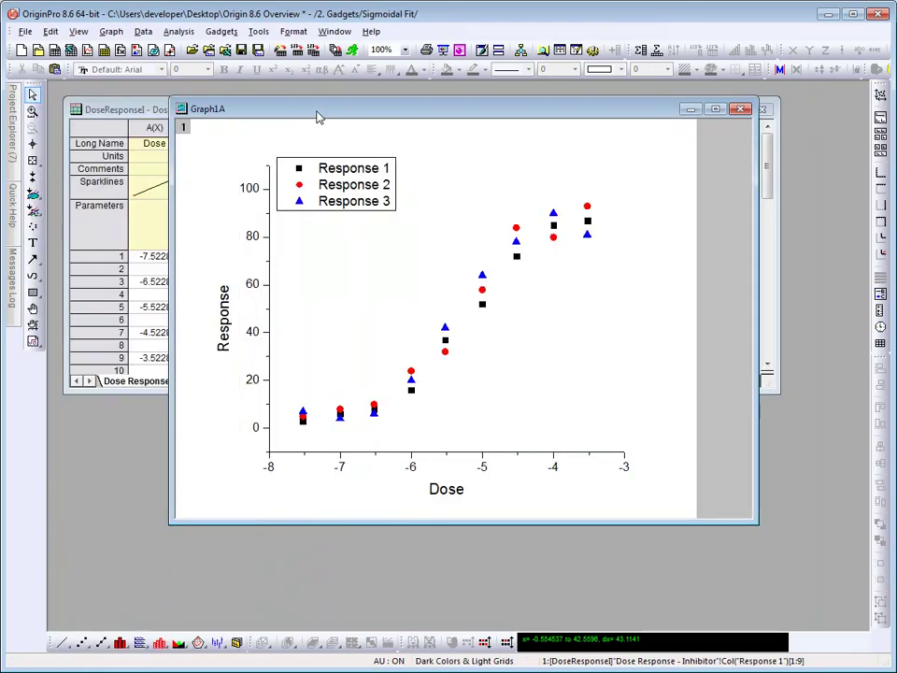
left_click(220, 31)
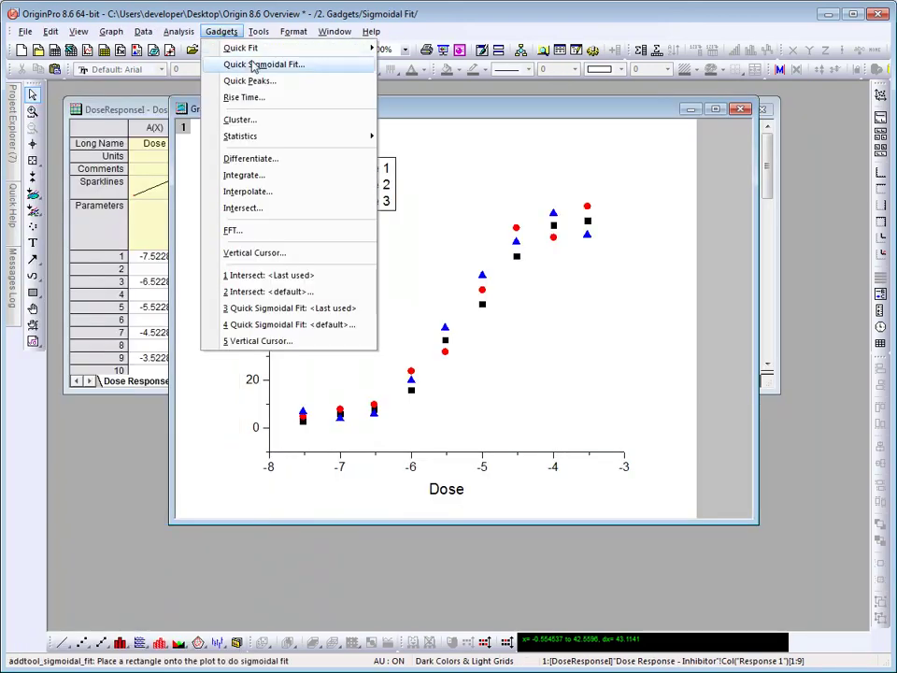
left_click(313, 66)
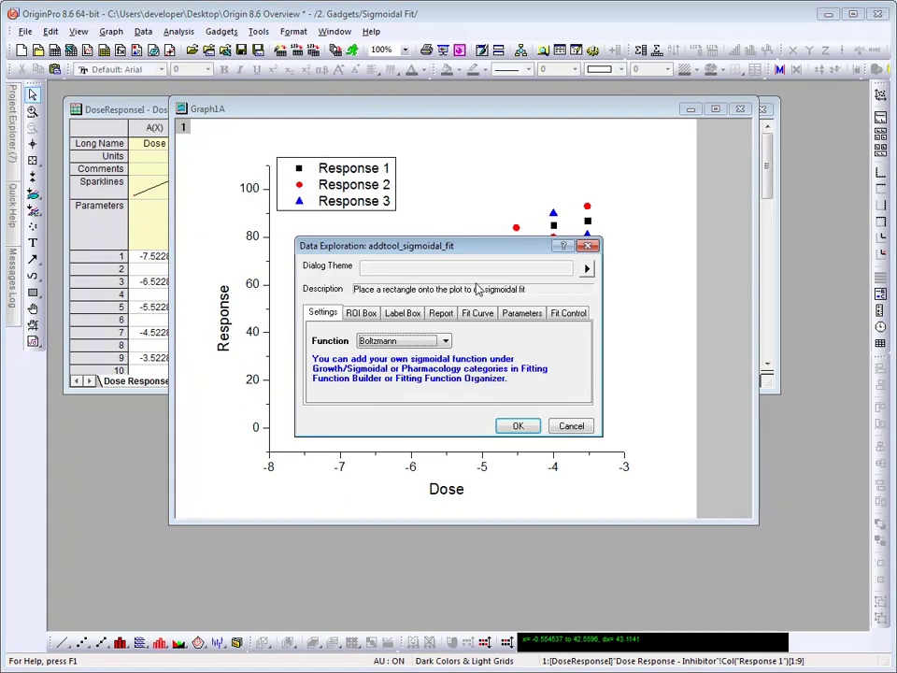
- Fit Boltzmann across all three responses, giving x0 = -5.29507, and open the gadget's options menu
left_click(429, 343)
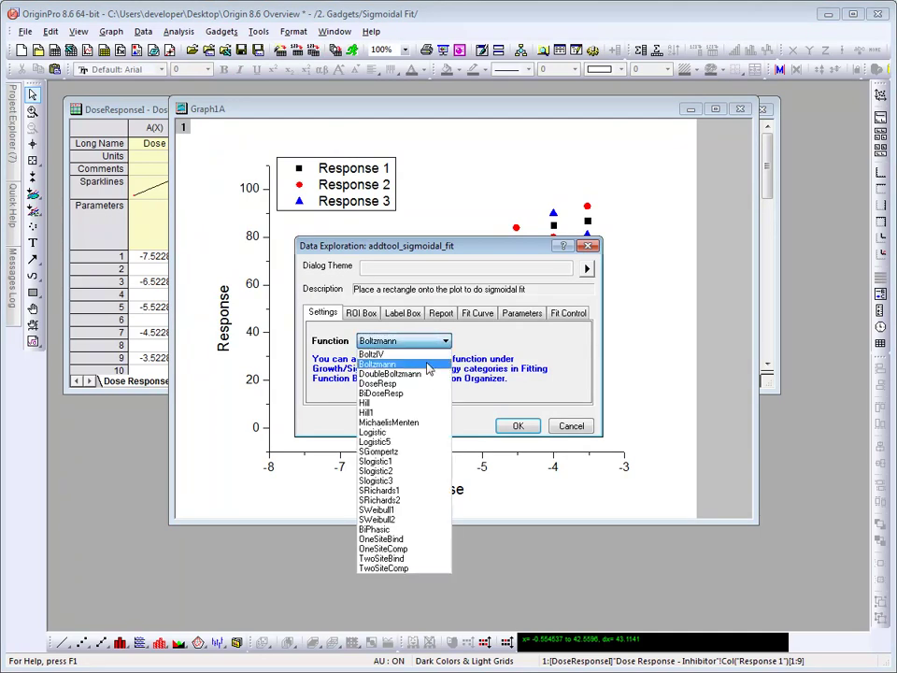
left_click(429, 368)
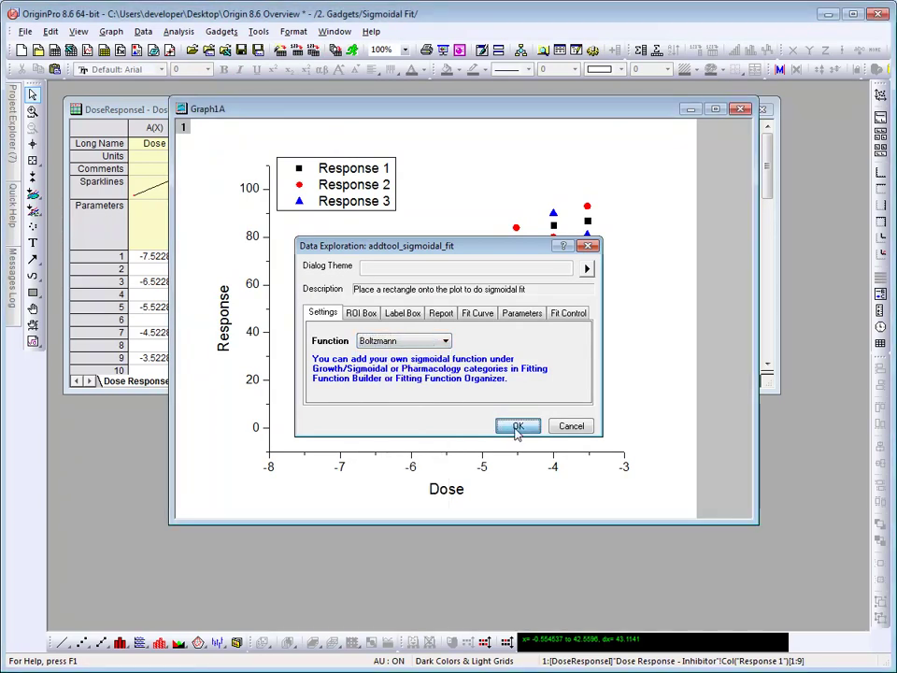
left_click(516, 426)
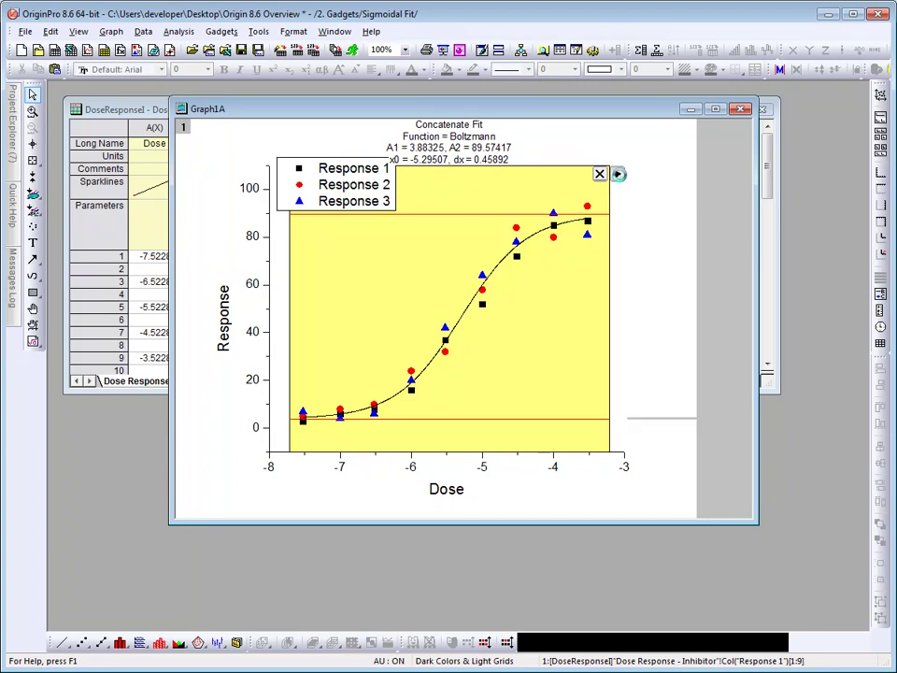
left_click(618, 174)
mouse_move(674, 234)
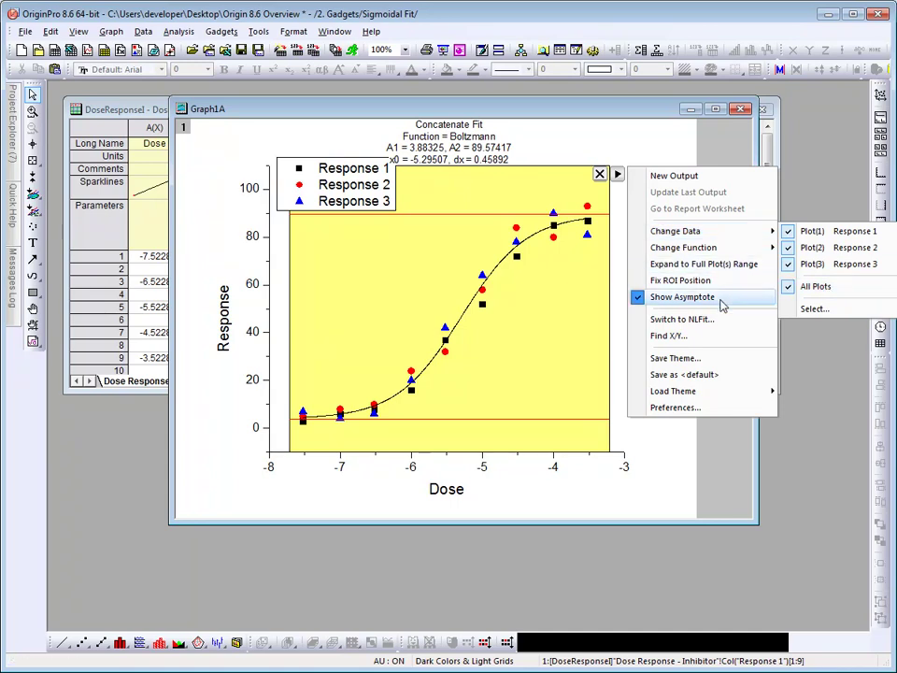
- In the sigmoidal fit preferences, mark parameters A1 and A2 as Fixed
left_click(692, 417)
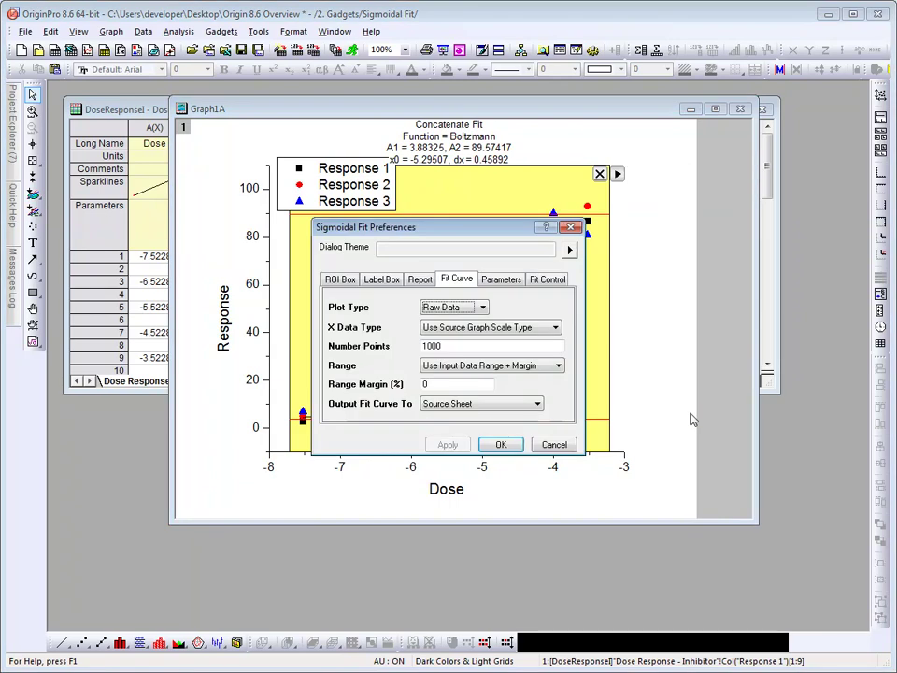
left_click(501, 280)
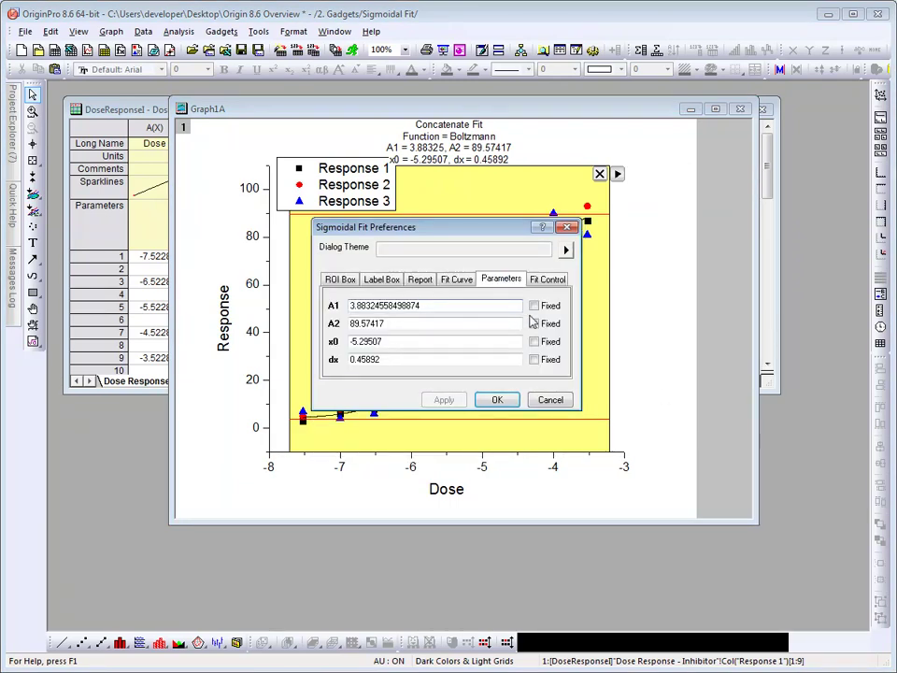
left_click(535, 305)
left_click(534, 323)
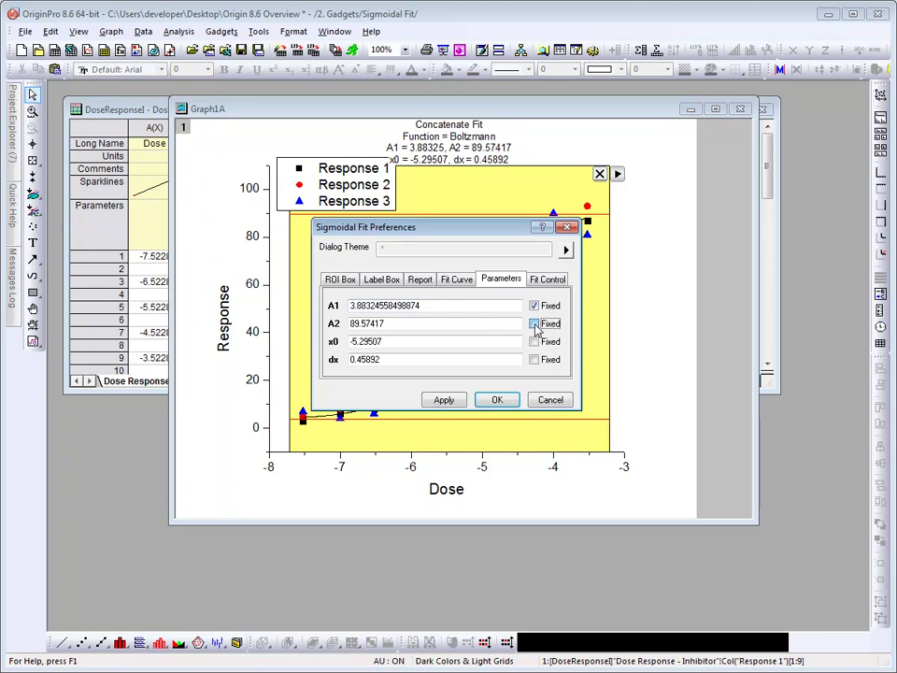
left_click(464, 323)
- Set A1 to 0 and A2 to 100 and refit, giving x0 = -5.18282, dx = 0.63137
left_click(392, 307)
key("shift+Home")
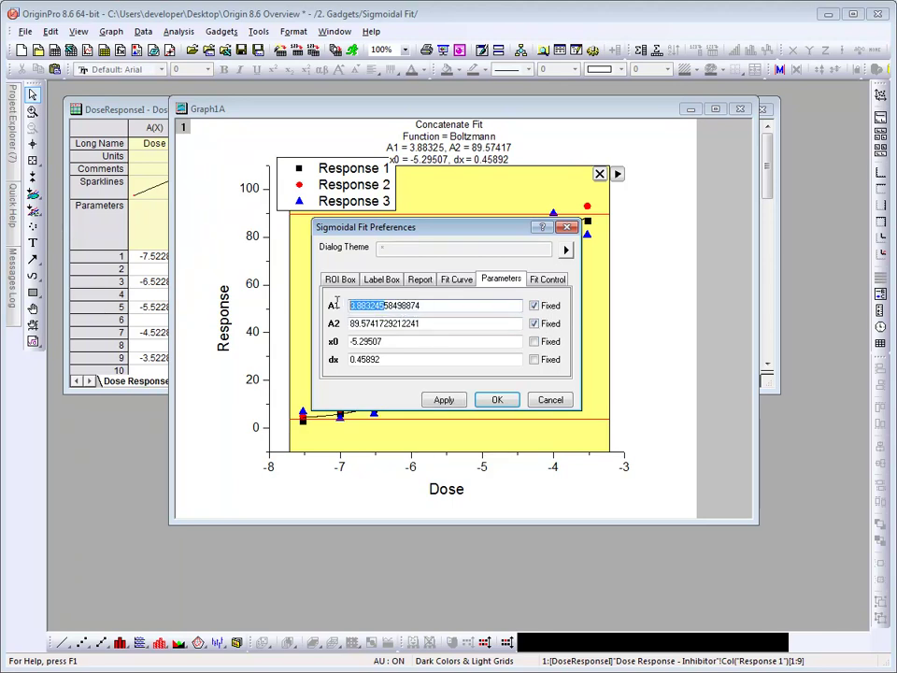
key("shift+End")
left_click_drag(389, 301, 342, 299)
type("0")
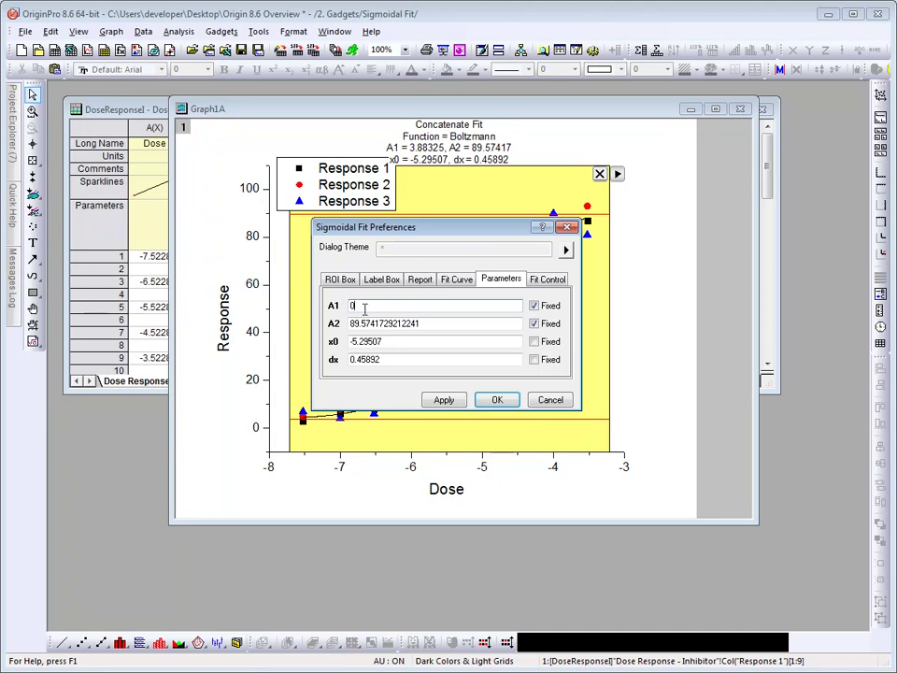
left_click_drag(437, 323, 341, 322)
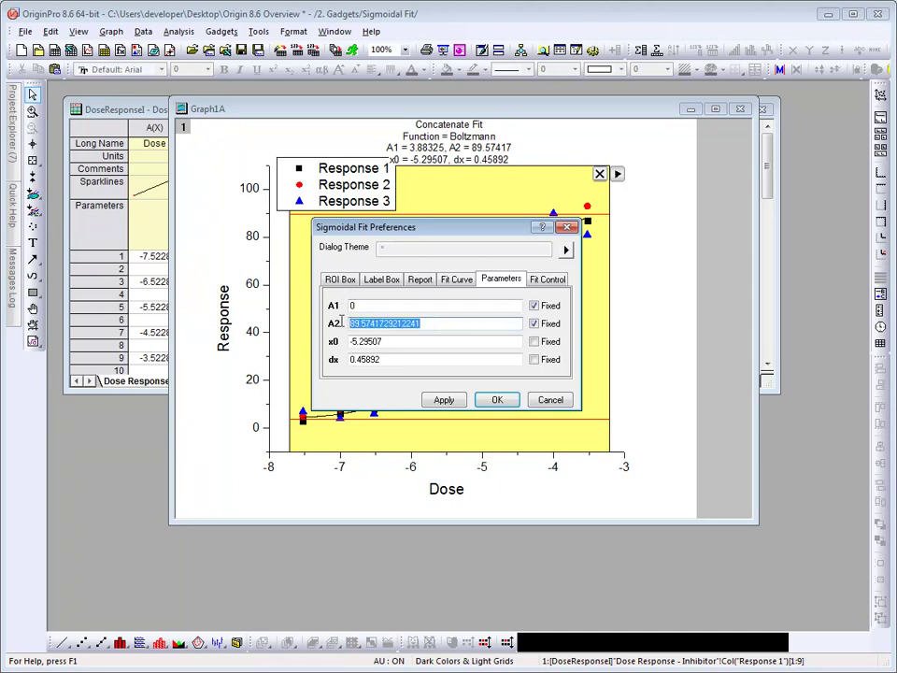
type("100")
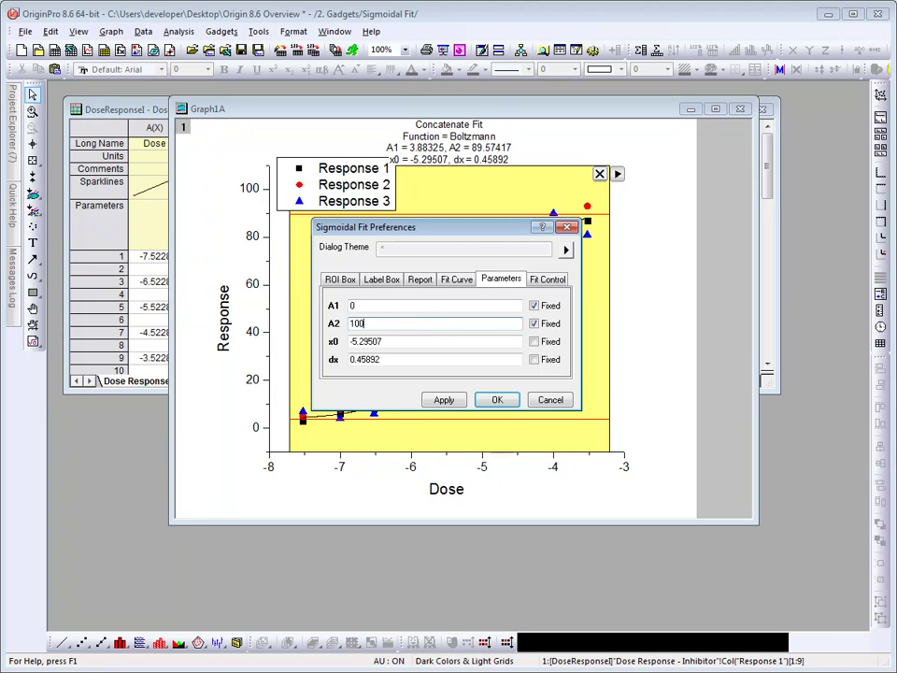
left_click(496, 404)
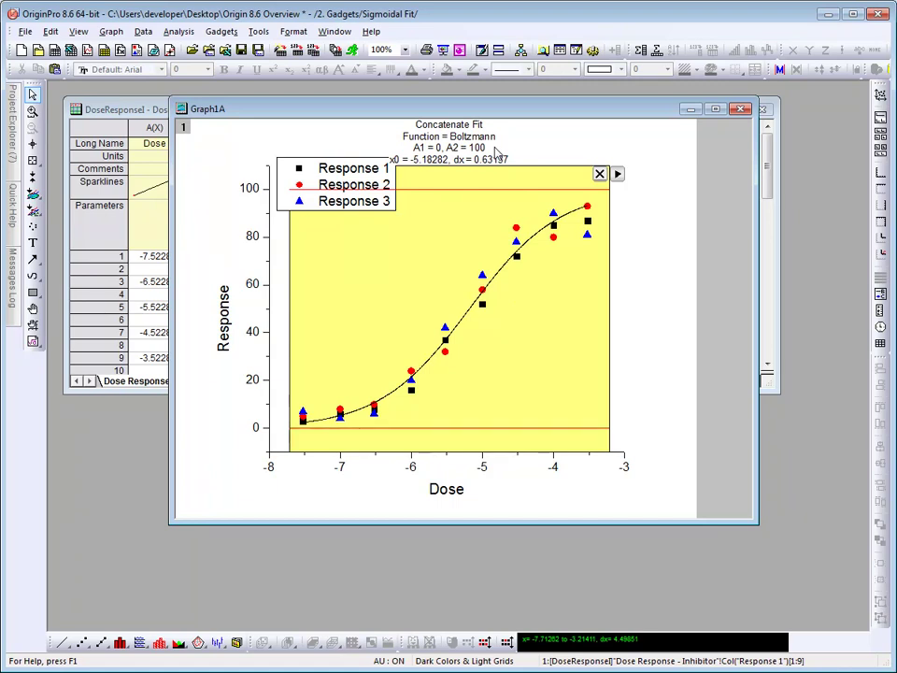
left_click(619, 175)
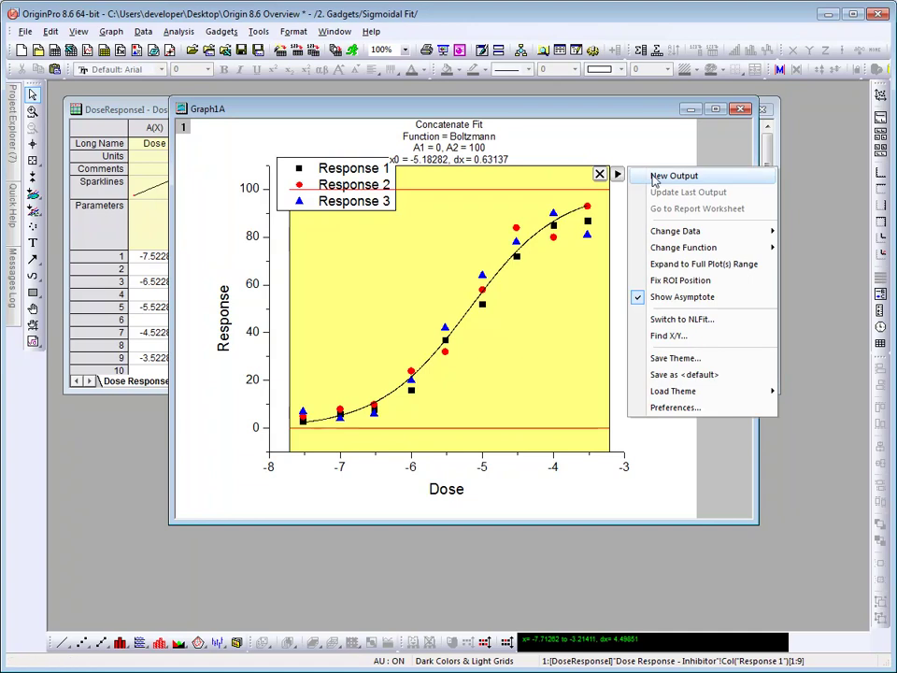
- Output the Boltzmann fit table onto Graph1A and dock the Results Log as an auto-hiding left tab
left_click(693, 176)
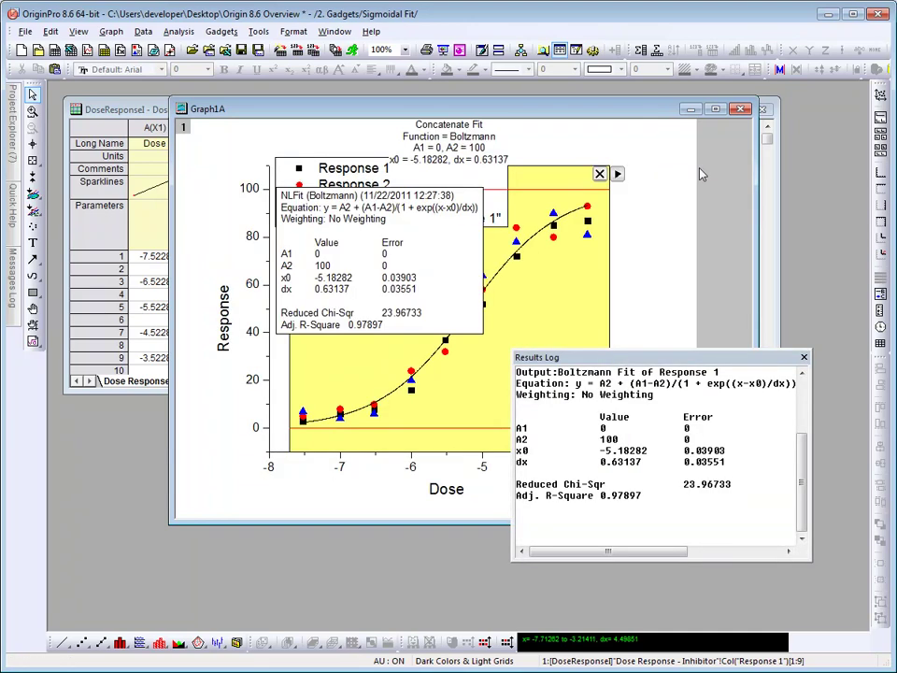
left_click(648, 439)
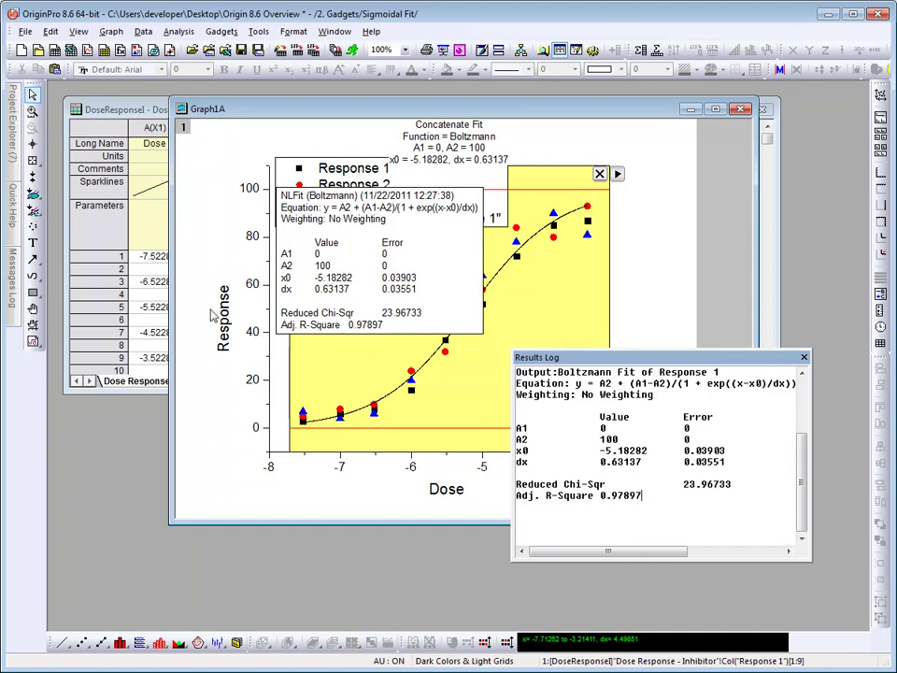
key("alt+1")
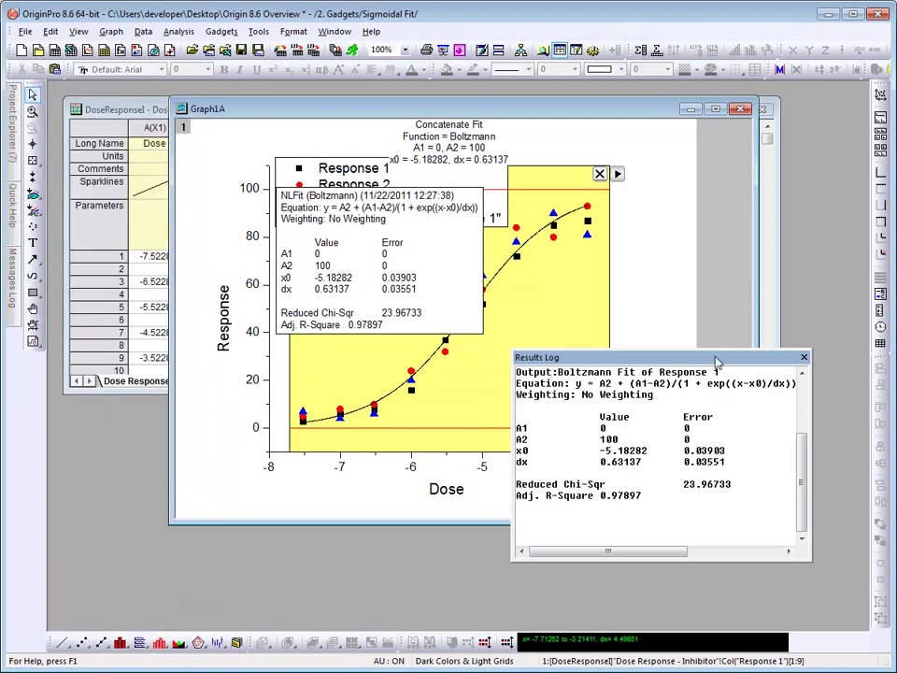
left_click_drag(717, 363, 428, 361)
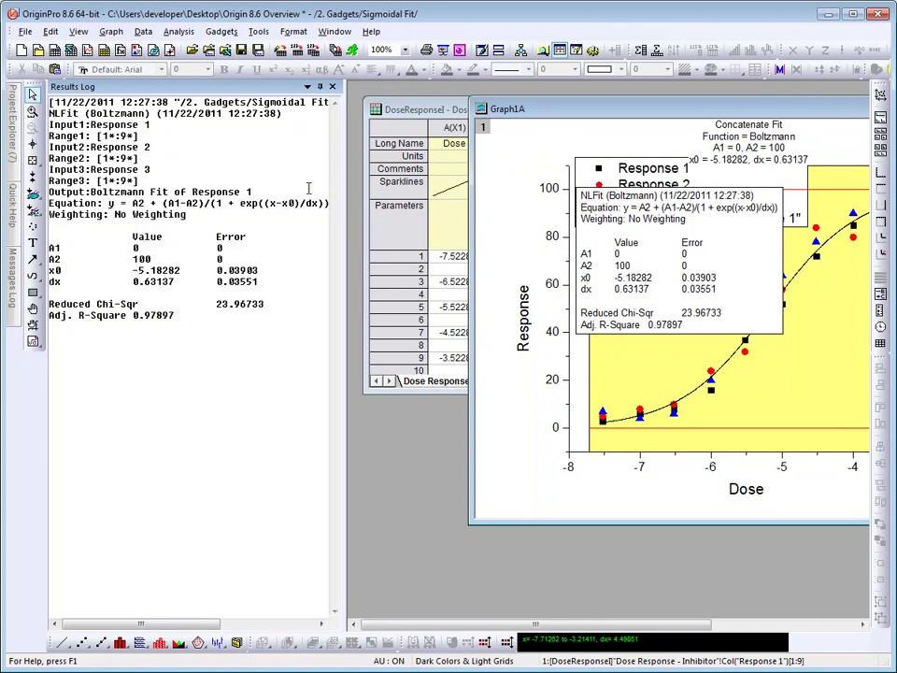
left_click(319, 86)
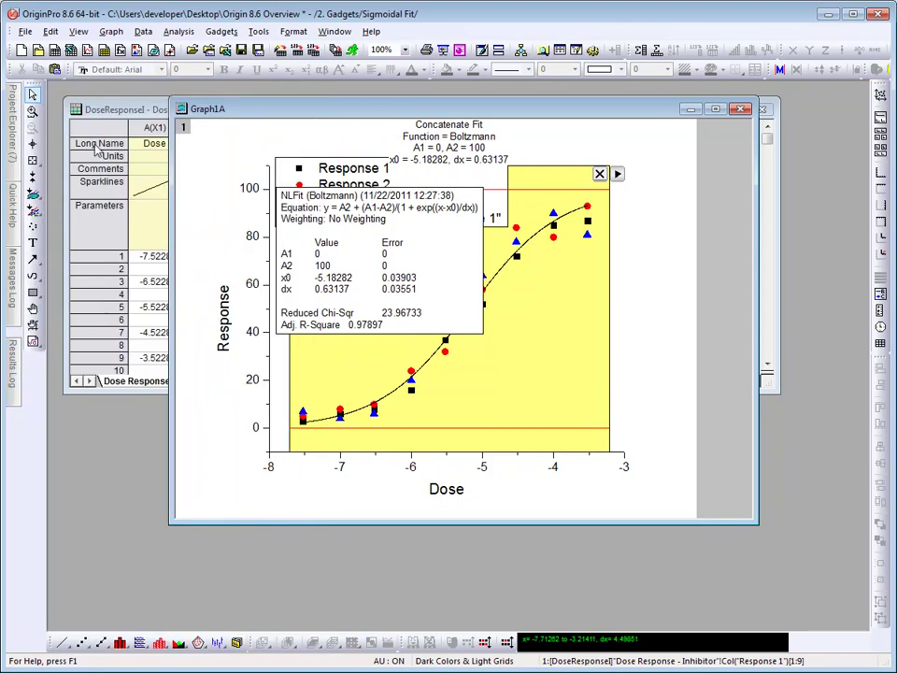
- Open the Dose Response - Inhibitor.dat workbook, then switch to the 3. Radar-Spider Chart folder
mouse_move(12, 140)
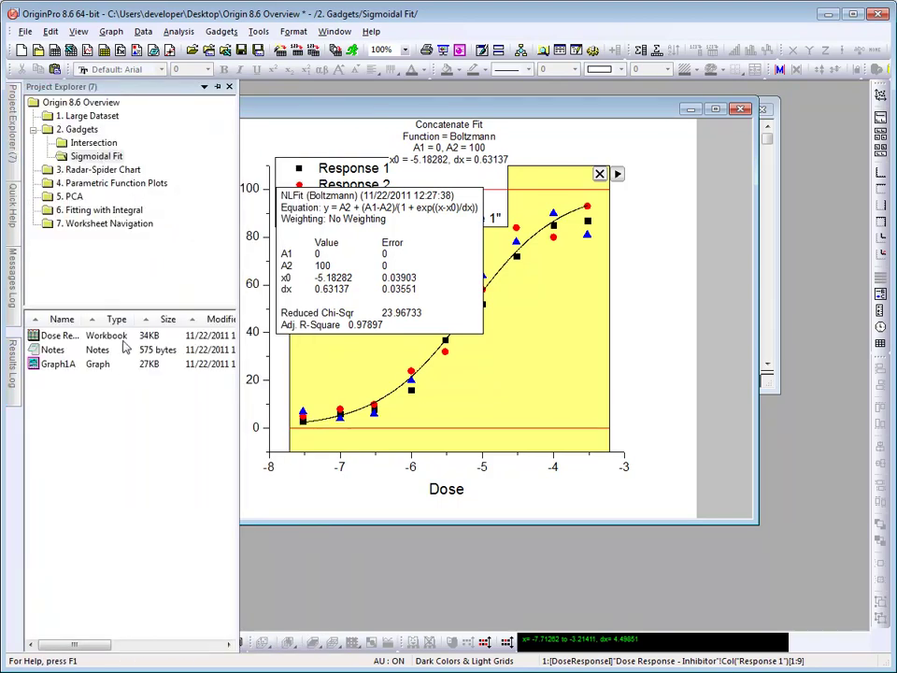
double_click(54, 337)
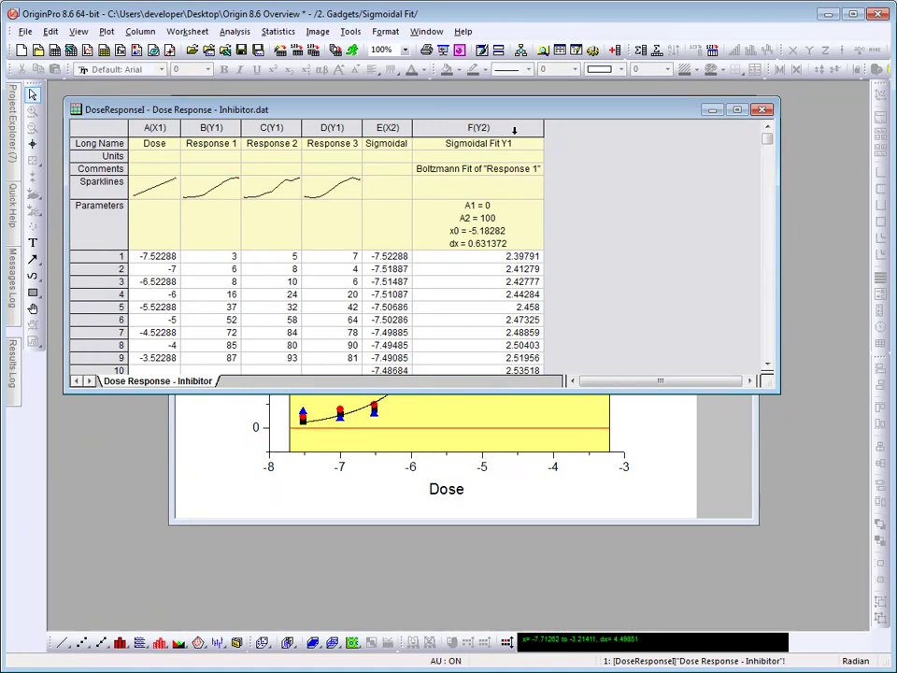
left_click(140, 173)
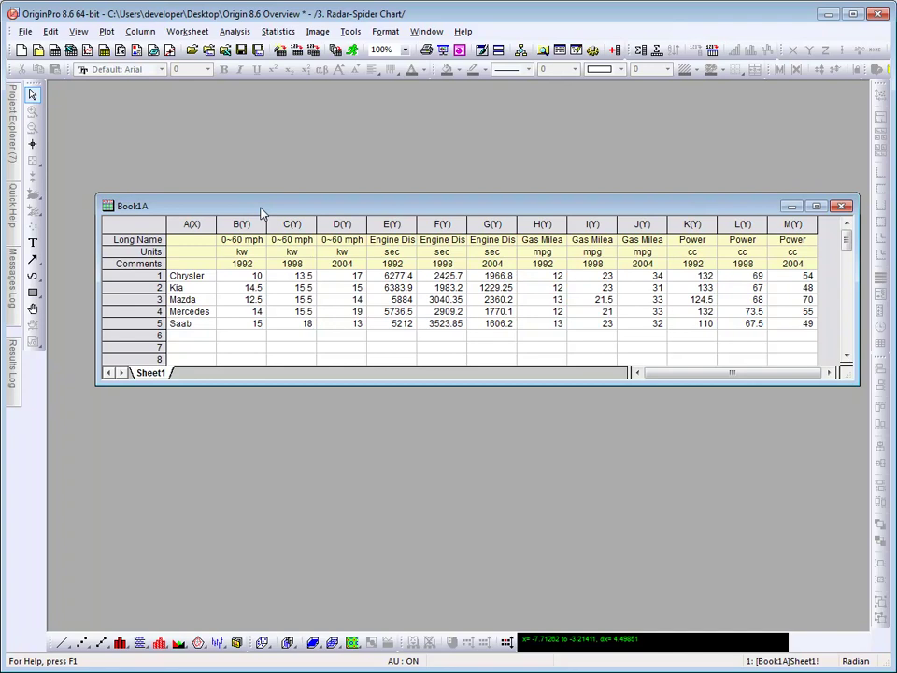
- Select 0~60 mph columns B–D and plot them as a Radar chart
left_click_drag(249, 225, 321, 227)
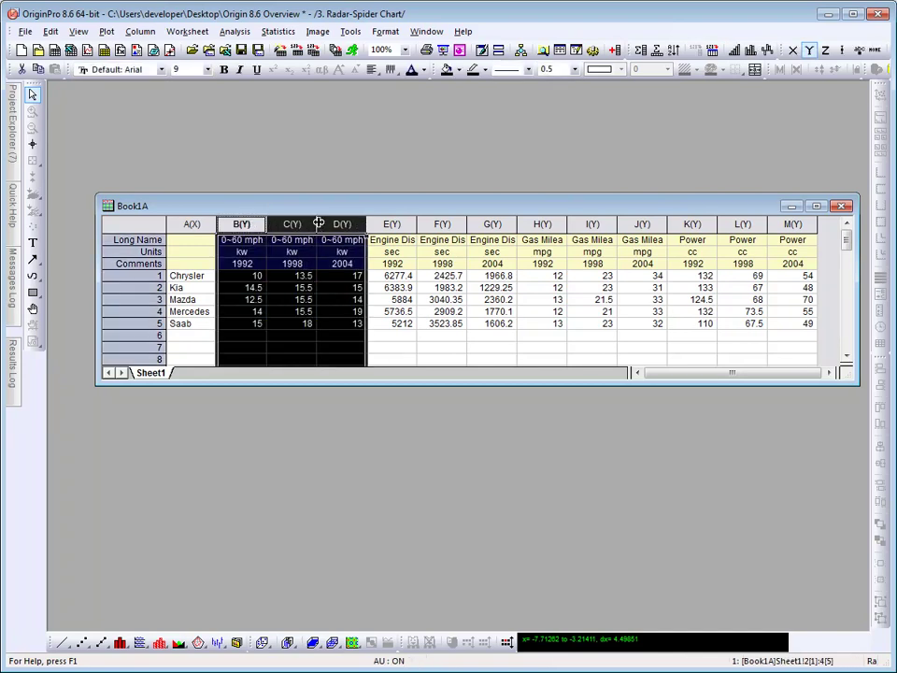
left_click(108, 31)
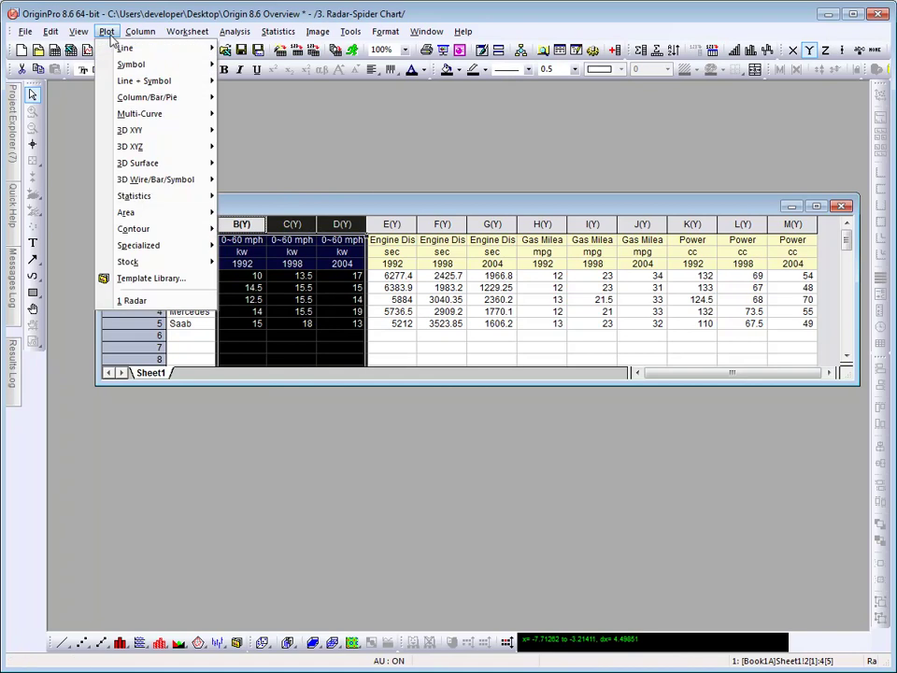
mouse_move(180, 250)
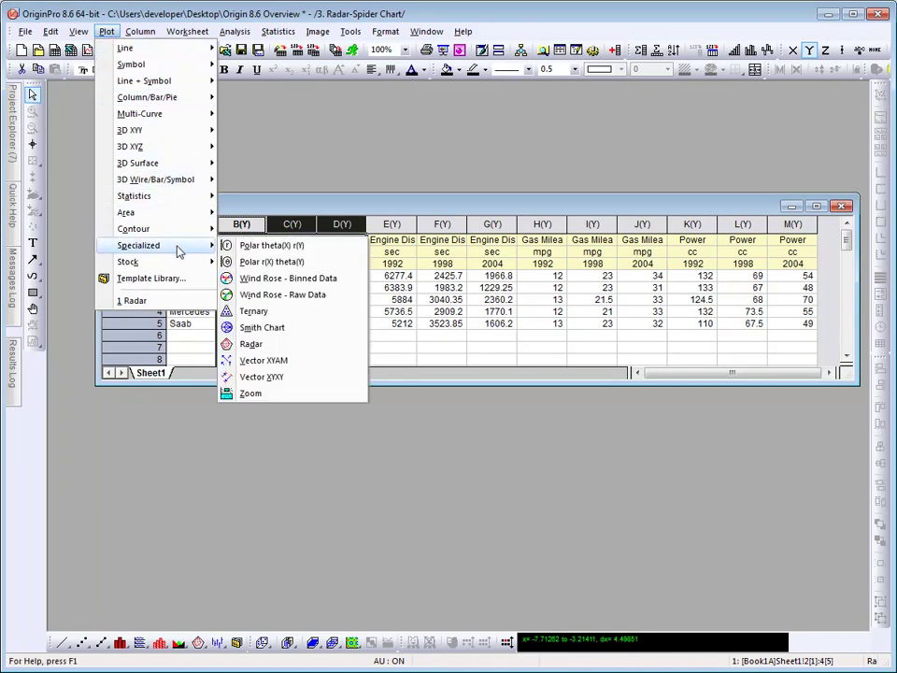
left_click(309, 344)
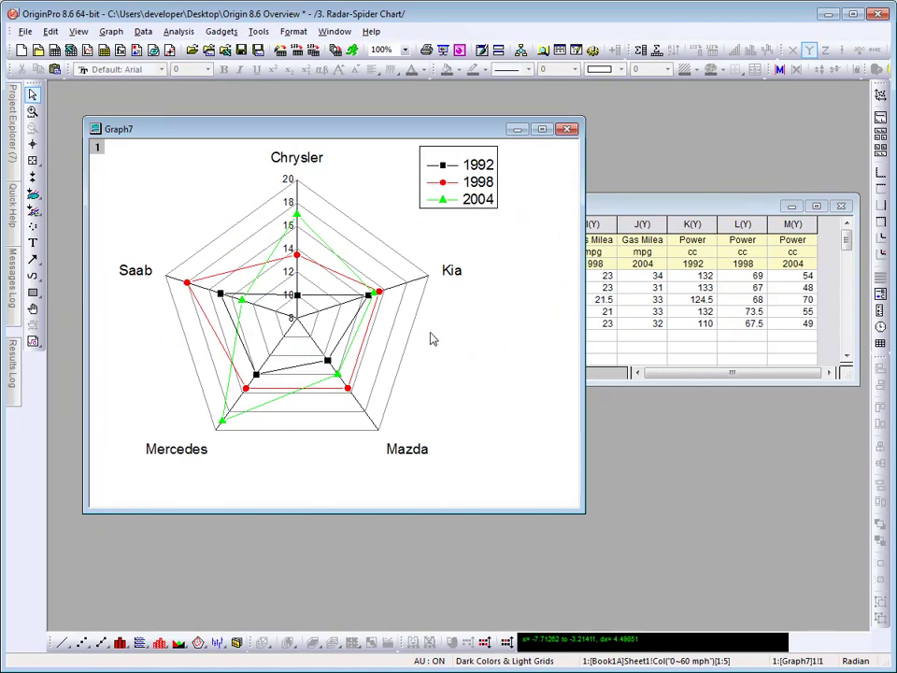
- Switch the radar series to Line plot type with the area under each curve filled
double_click(380, 297)
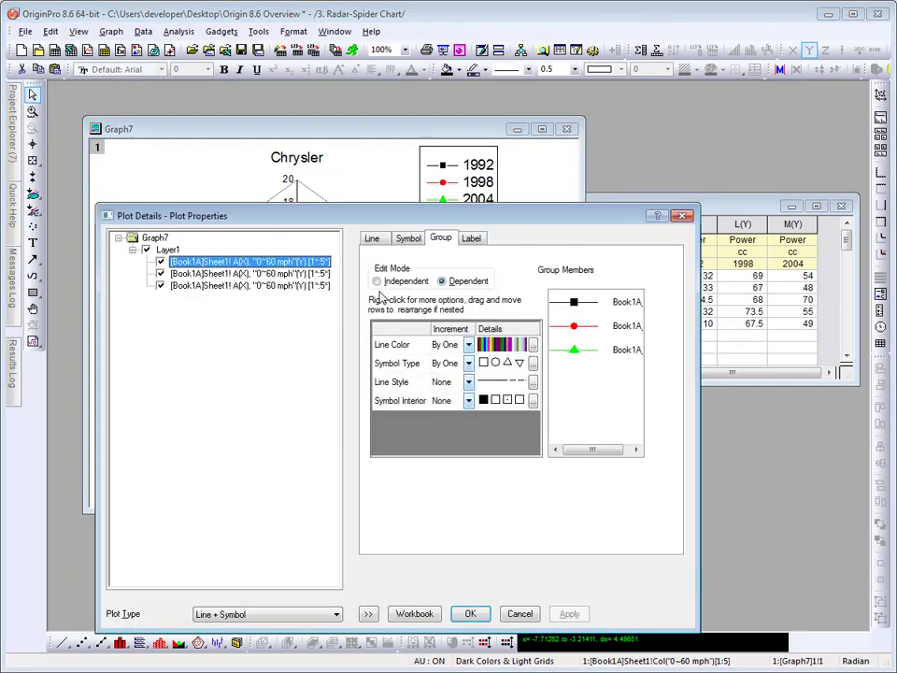
left_click_drag(429, 219, 473, 154)
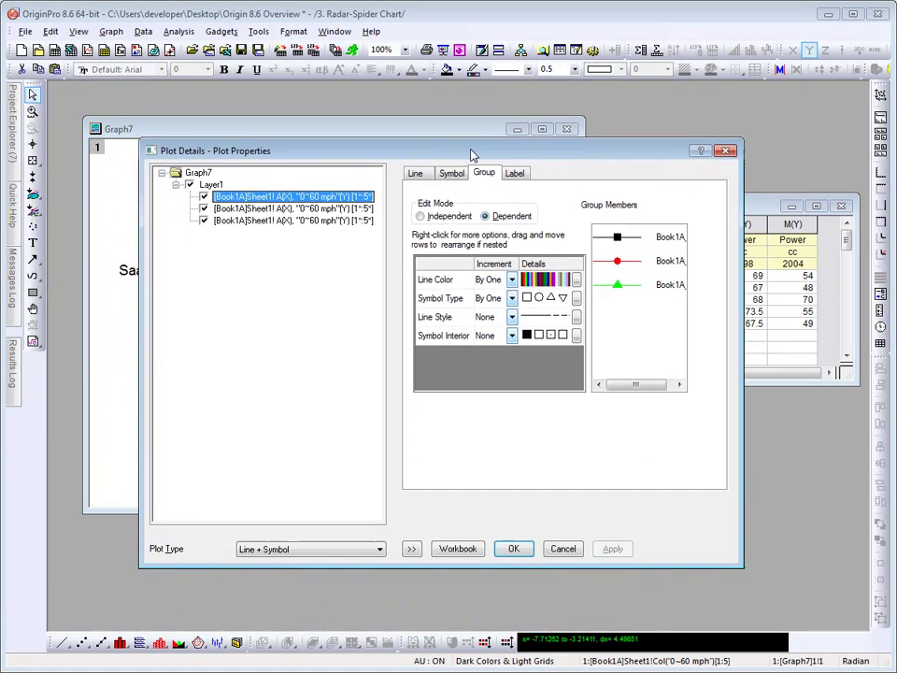
left_click(379, 550)
left_click(367, 562)
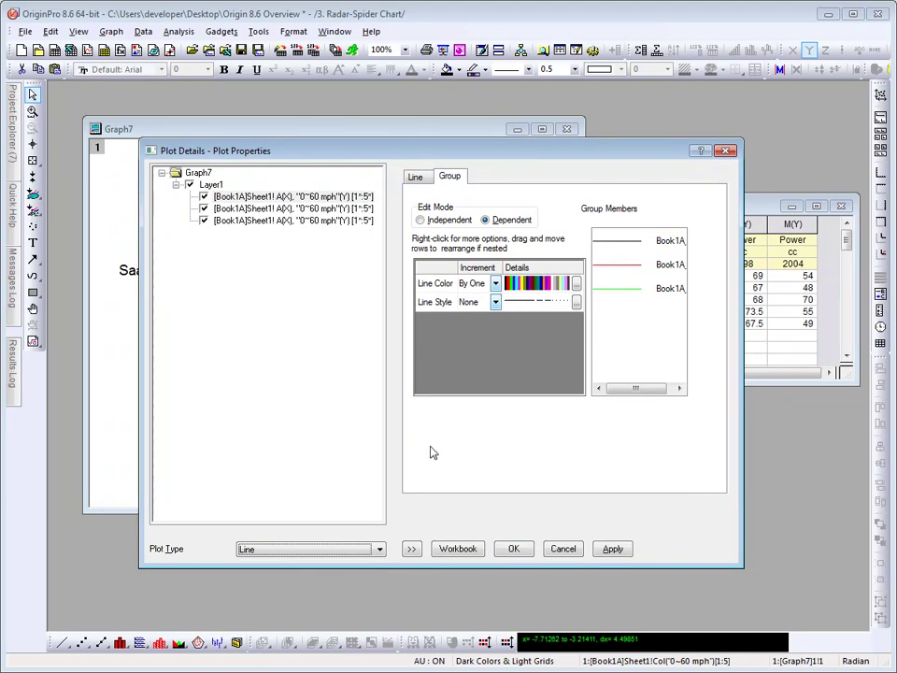
left_click(416, 178)
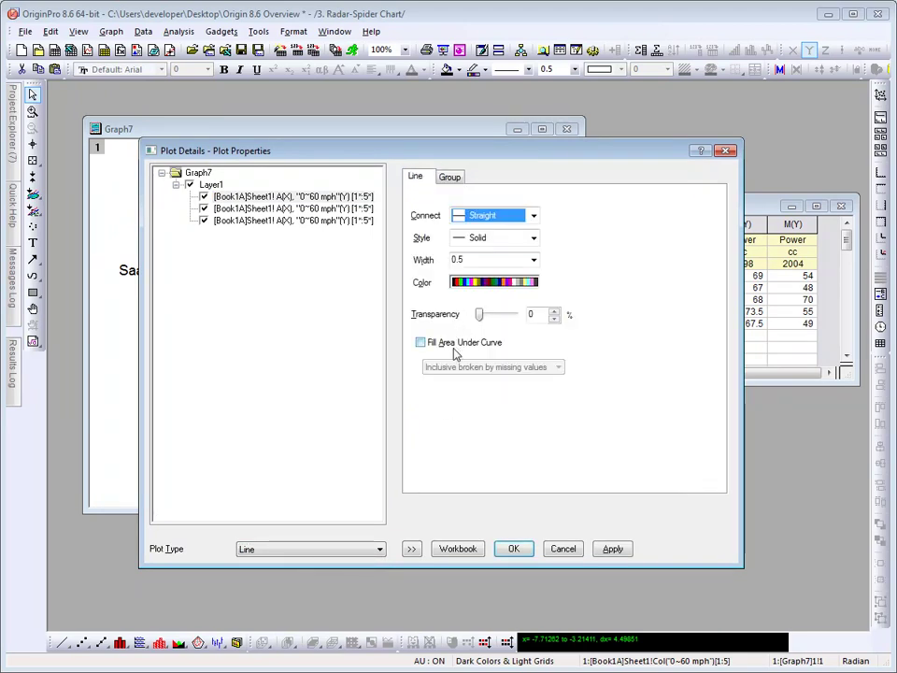
left_click(454, 344)
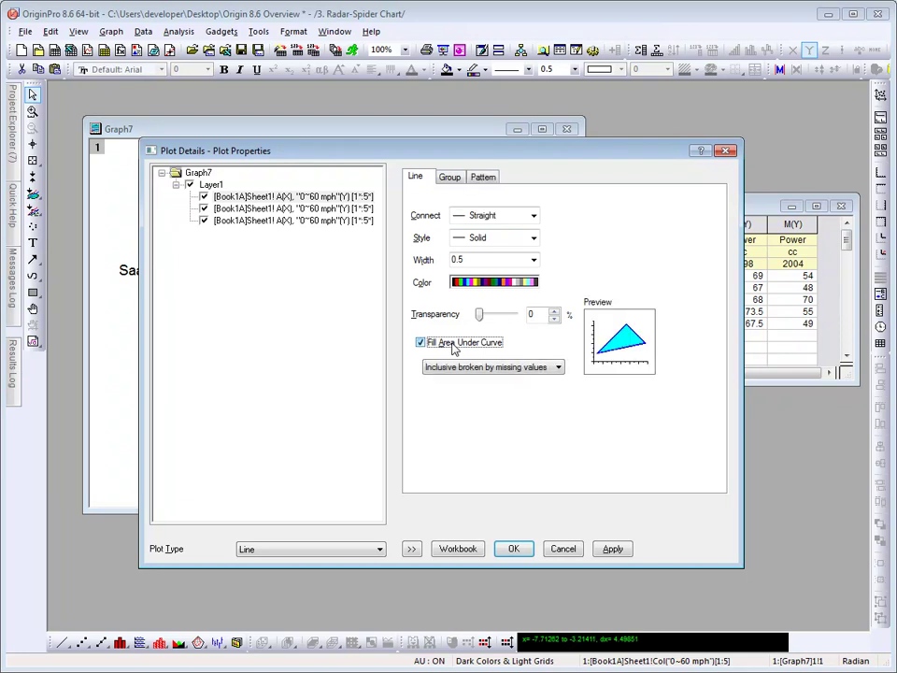
- Set the fill pattern transparency to 50% independently of the line and apply it
left_click(483, 182)
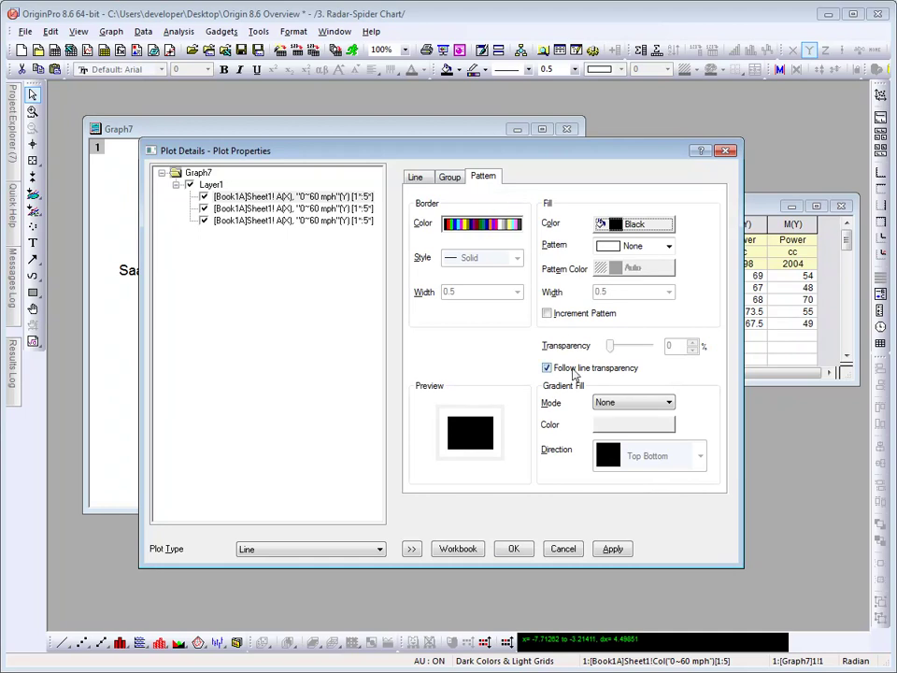
left_click(572, 368)
left_click_drag(611, 345, 633, 347)
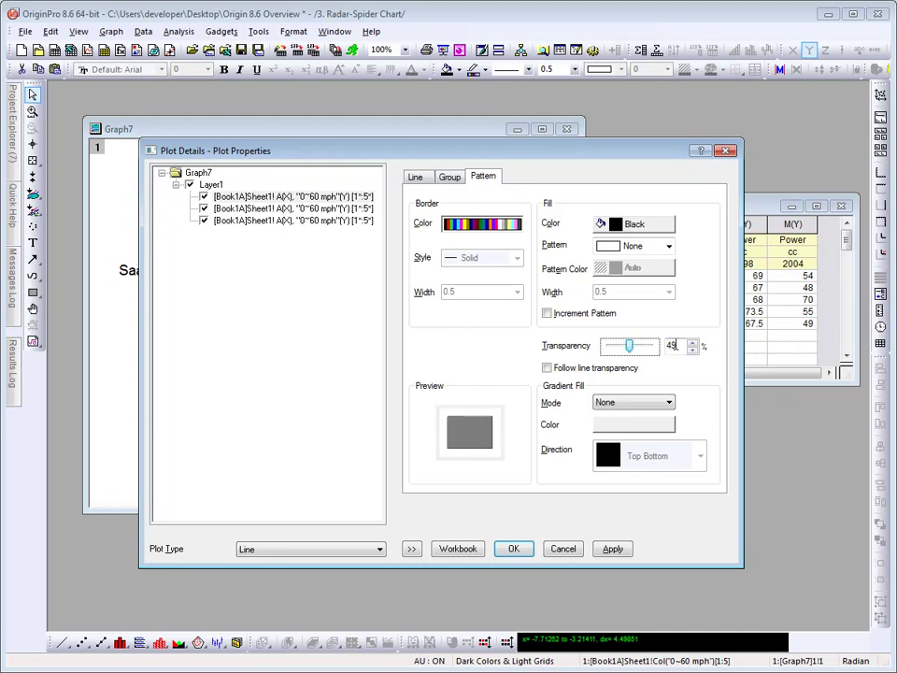
left_click(693, 350)
left_click(694, 349)
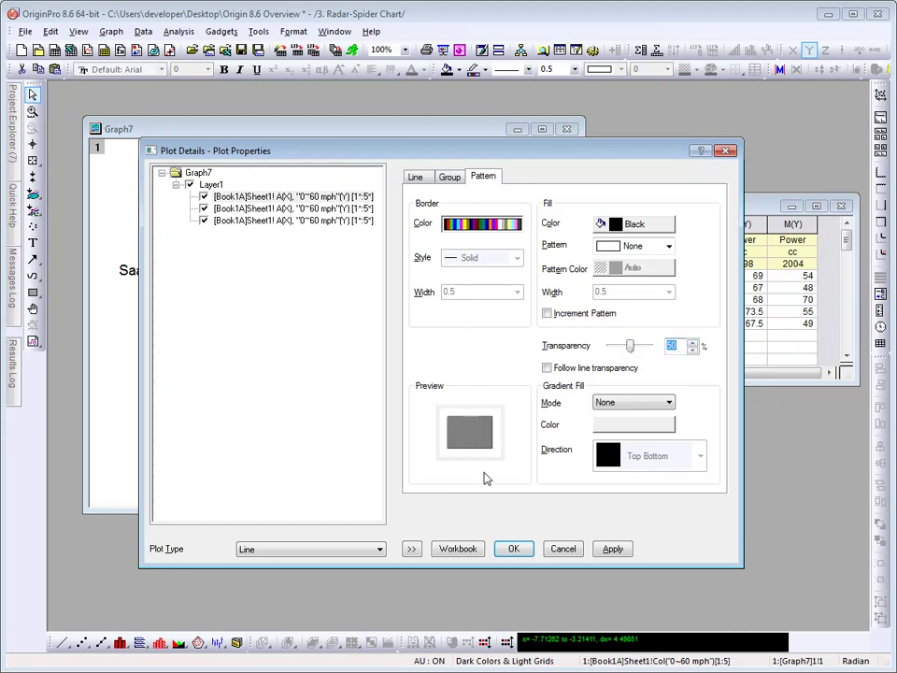
left_click(417, 552)
left_click(603, 551)
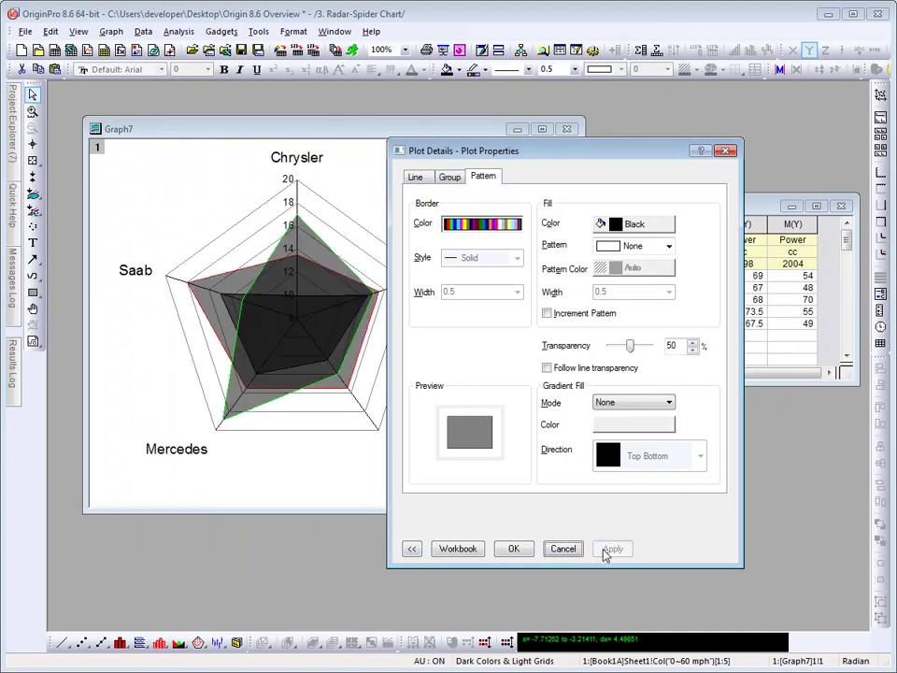
- Increment group fill colour By One so 1992, 1998 and 2004 fill grey, red and green
left_click(451, 177)
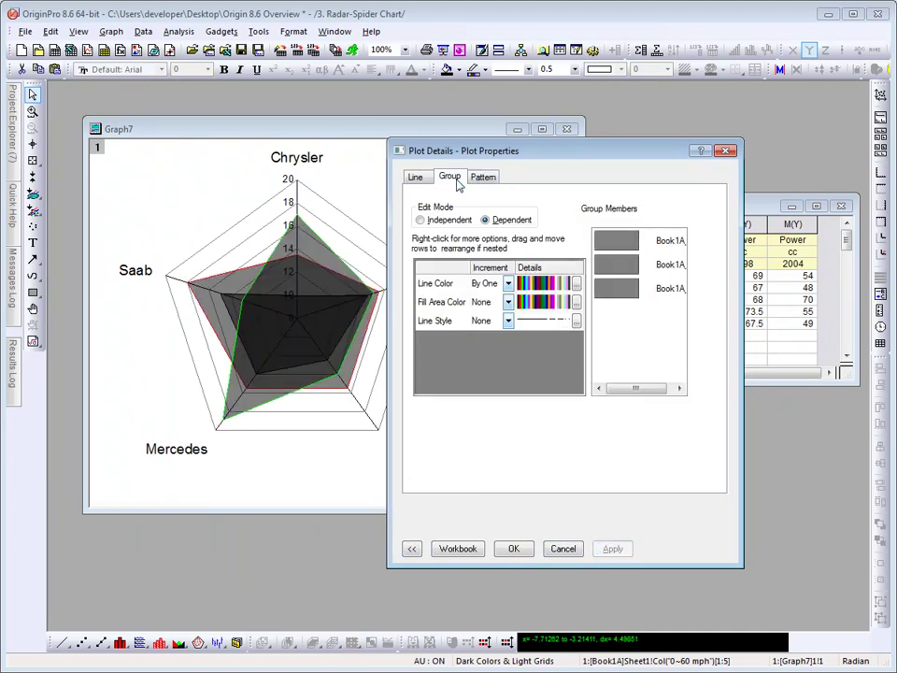
left_click(507, 302)
left_click(488, 323)
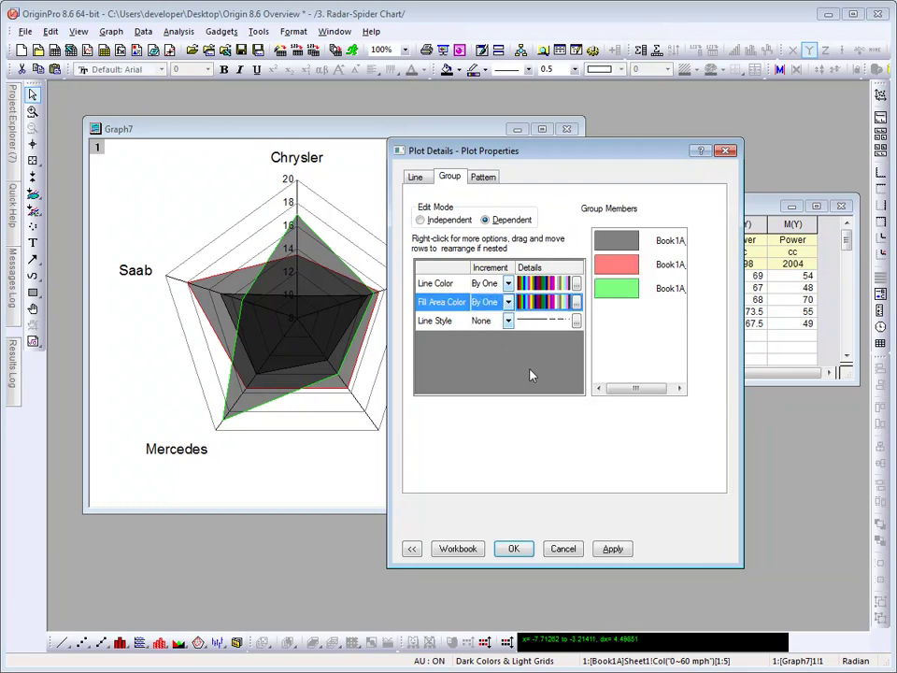
left_click(603, 551)
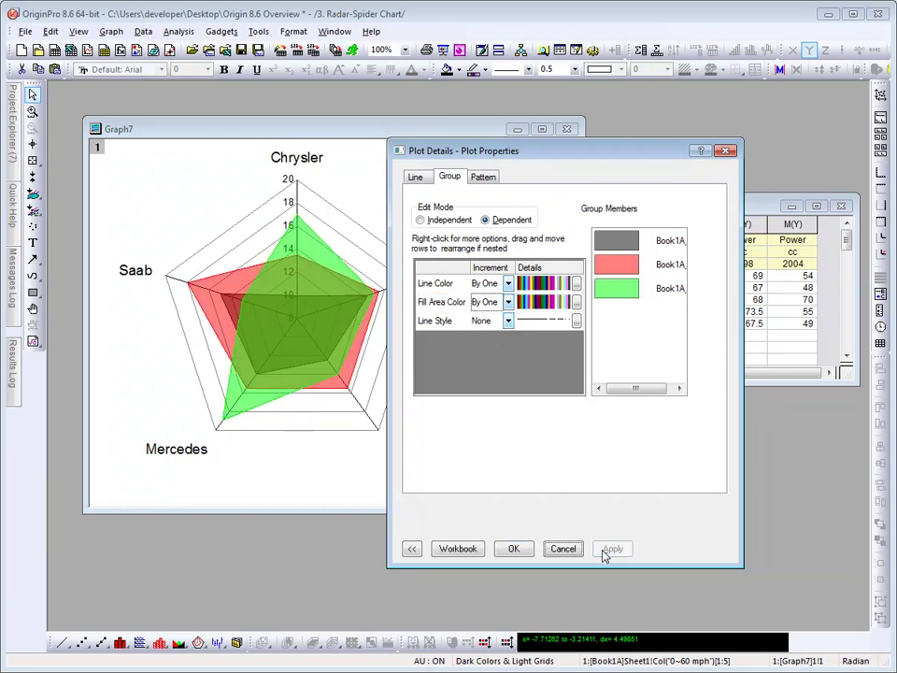
left_click(514, 549)
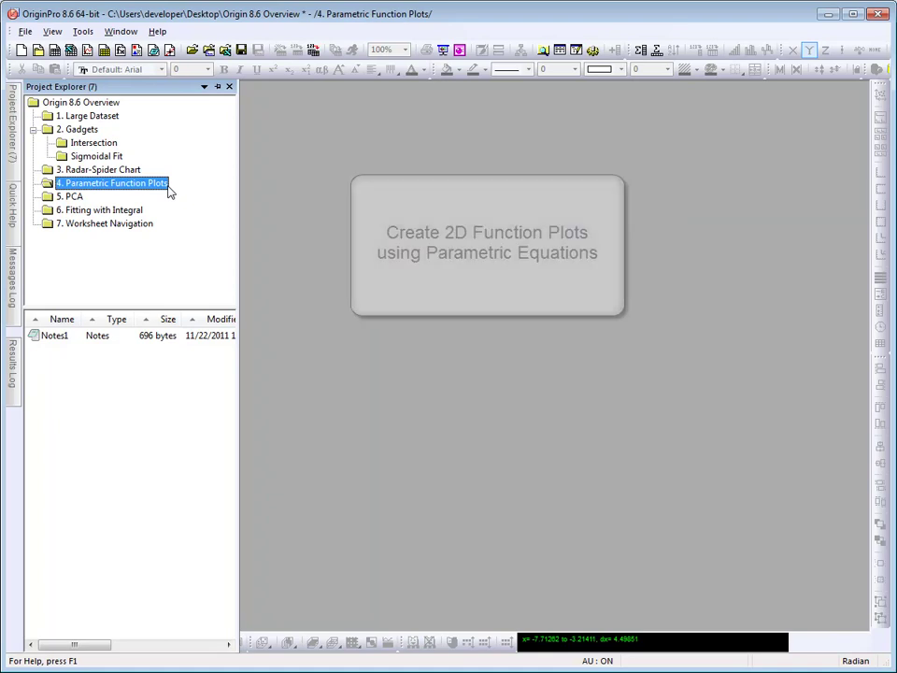
- Create a 2D parametric function plot from the Example 1 theme: the butterfly curve, t from 0 to 8*pi, 1000 points
left_click(26, 31)
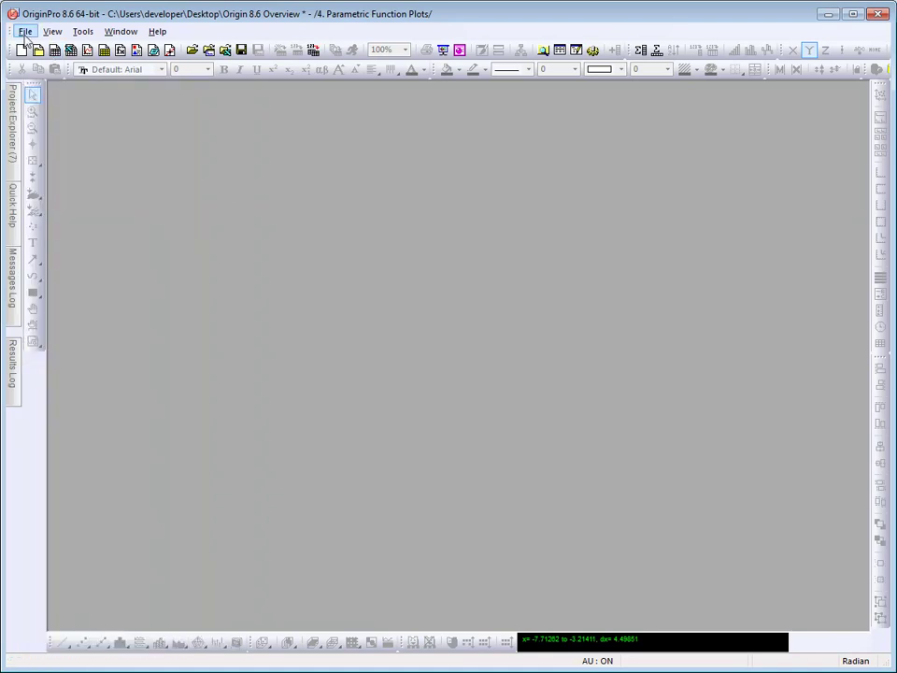
mouse_move(68, 52)
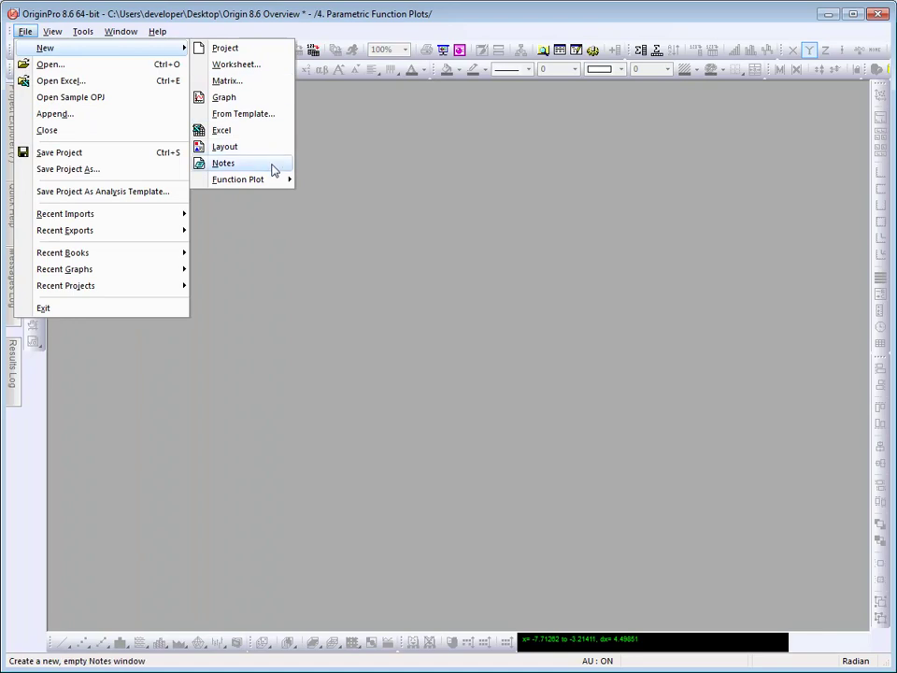
mouse_move(279, 179)
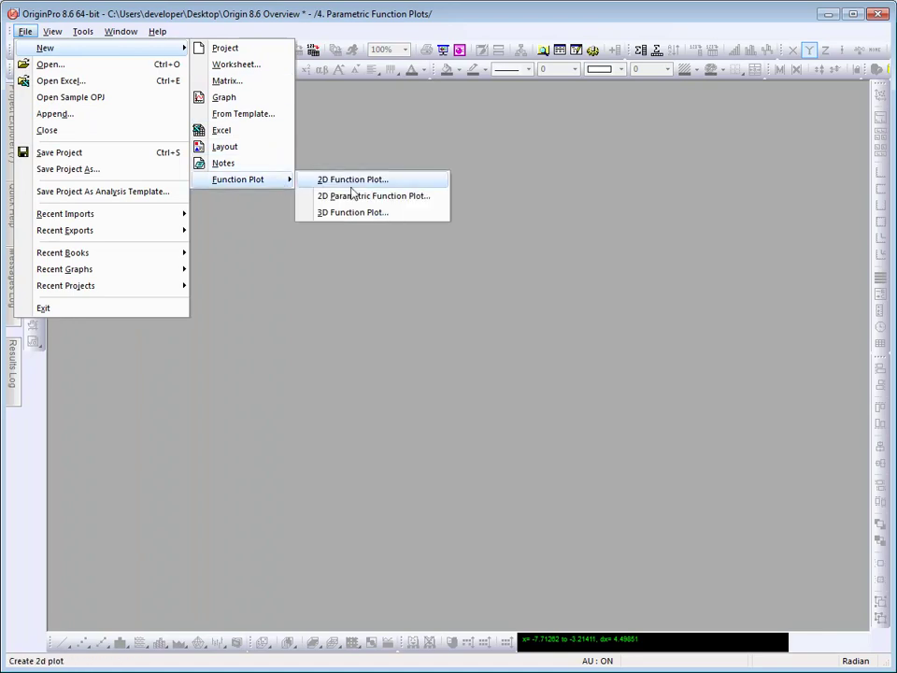
left_click(440, 204)
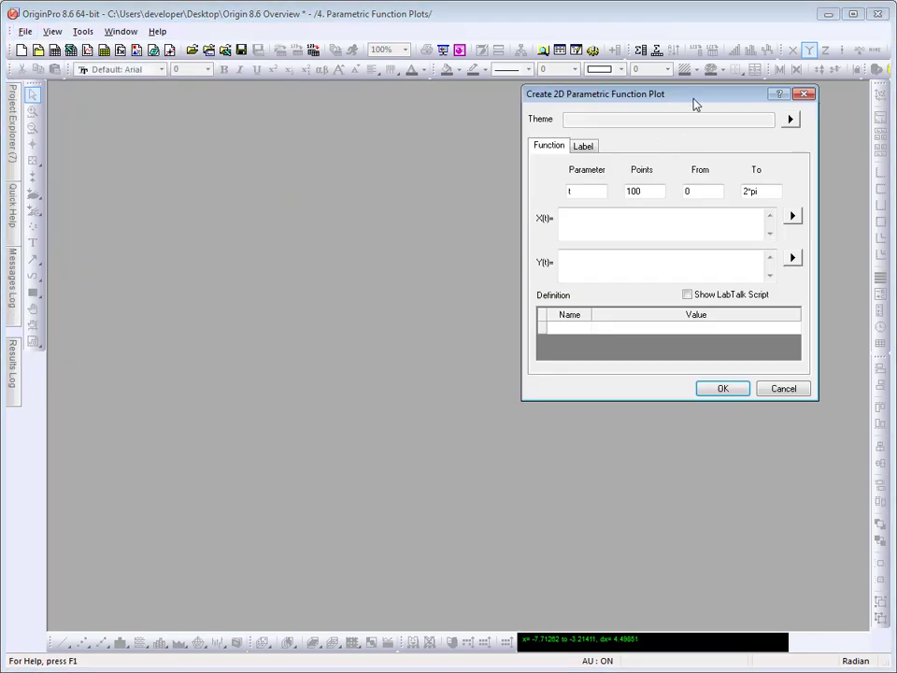
left_click_drag(691, 101, 623, 115)
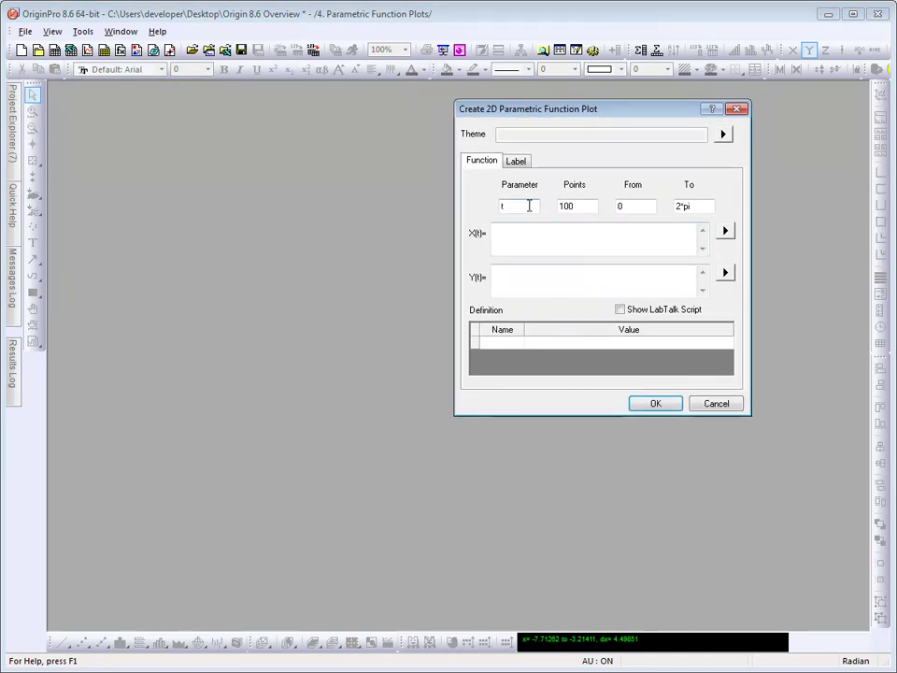
left_click(725, 136)
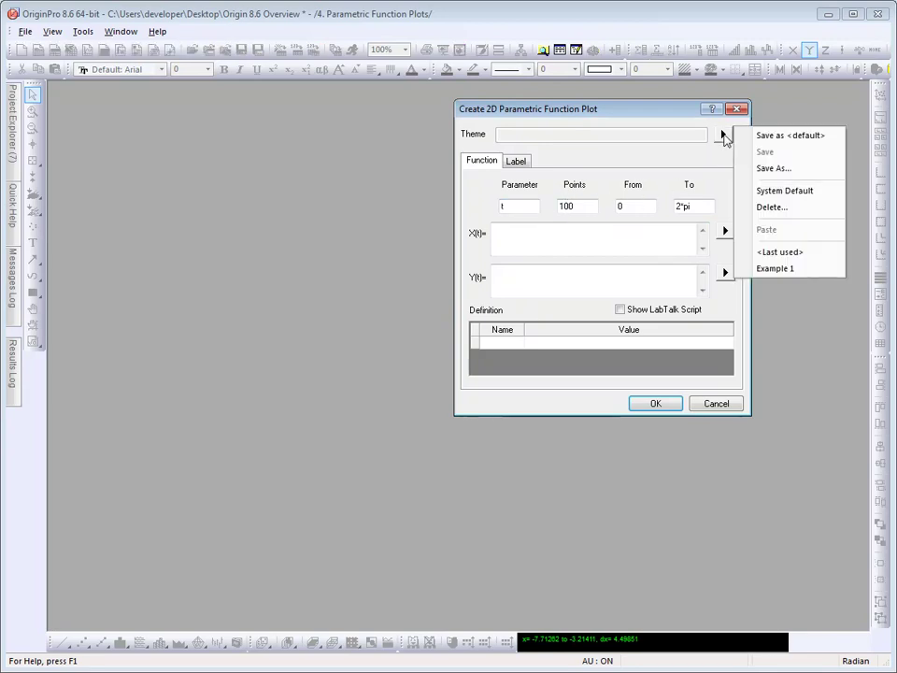
left_click(815, 270)
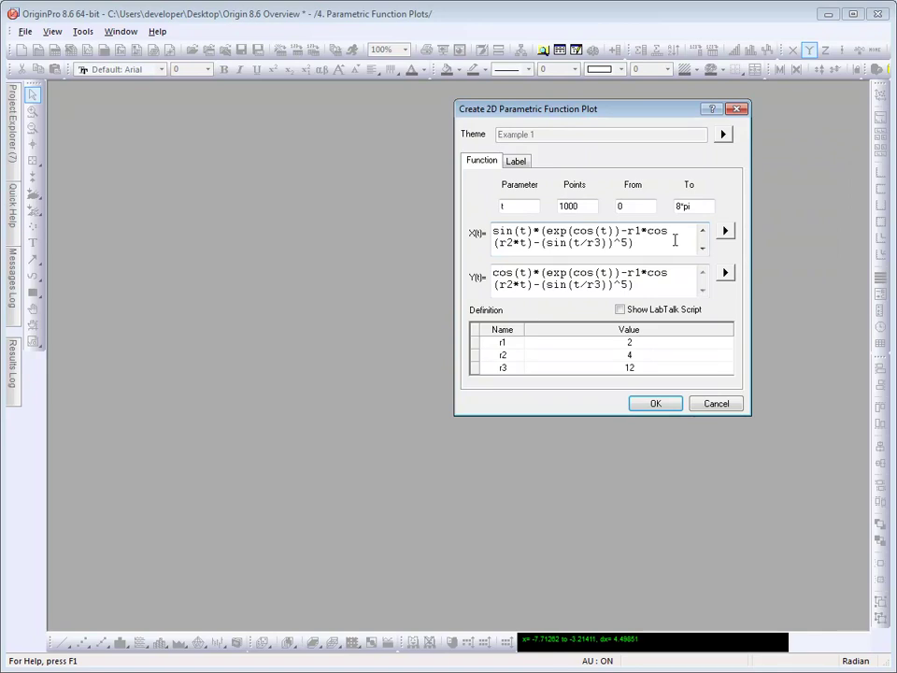
left_click(527, 205)
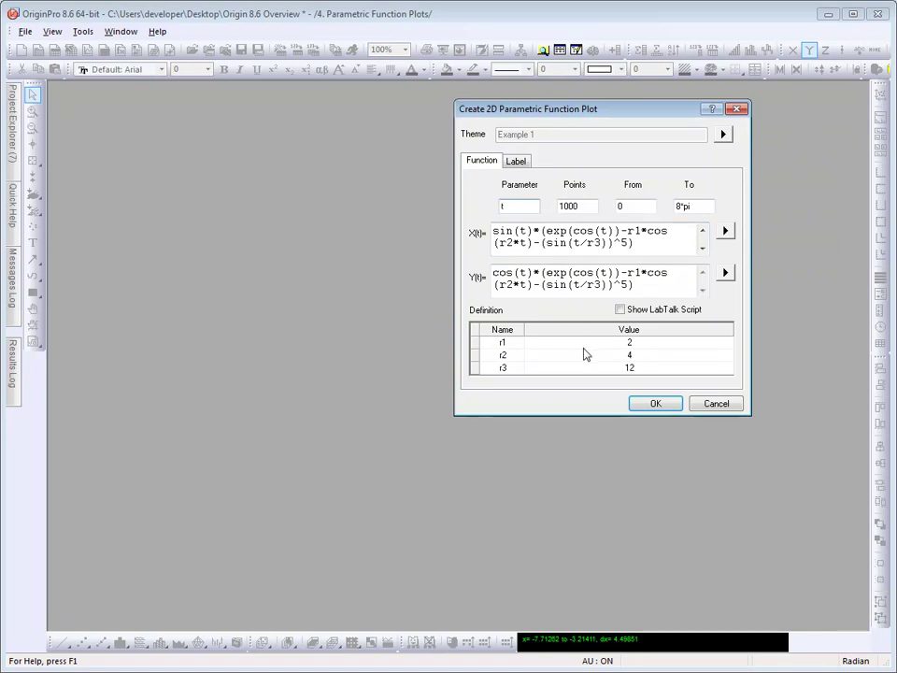
left_click(657, 403)
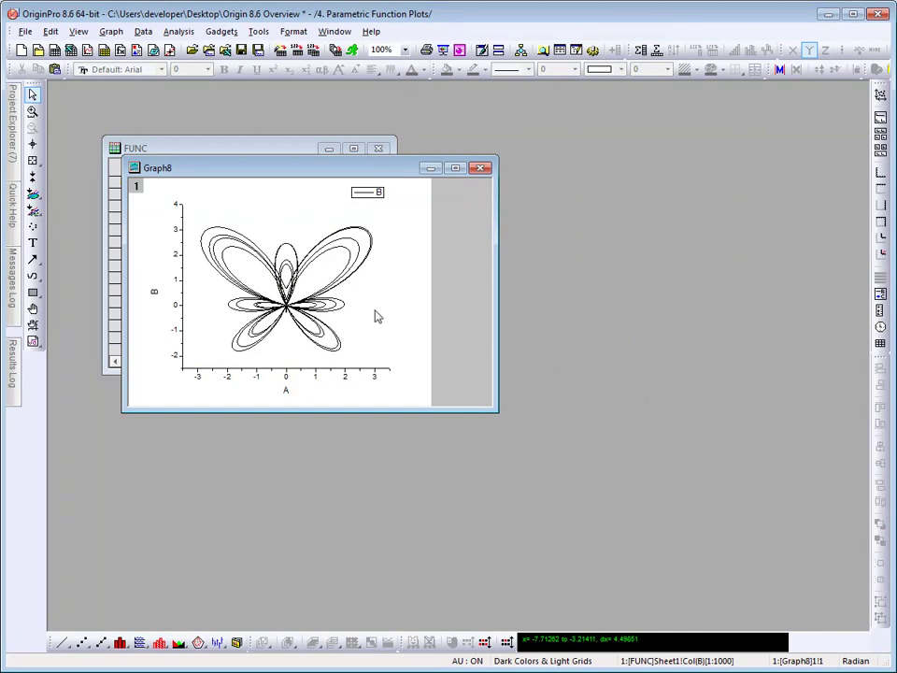
- Open the butterfly curve's plot settings dialog and expand it to show the plot tree
double_click(355, 282)
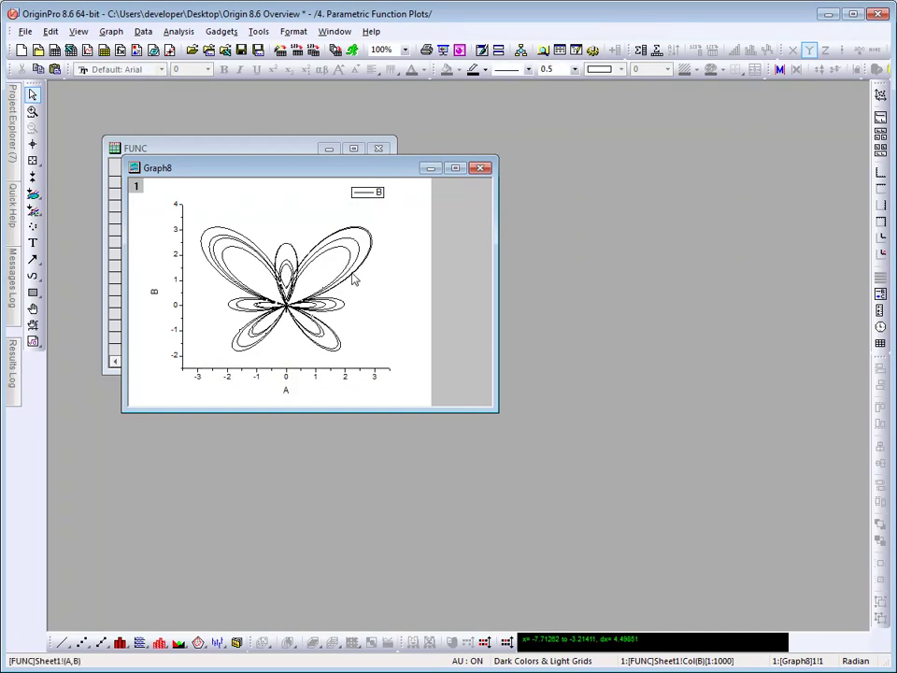
left_click_drag(528, 219, 589, 143)
left_click(432, 539)
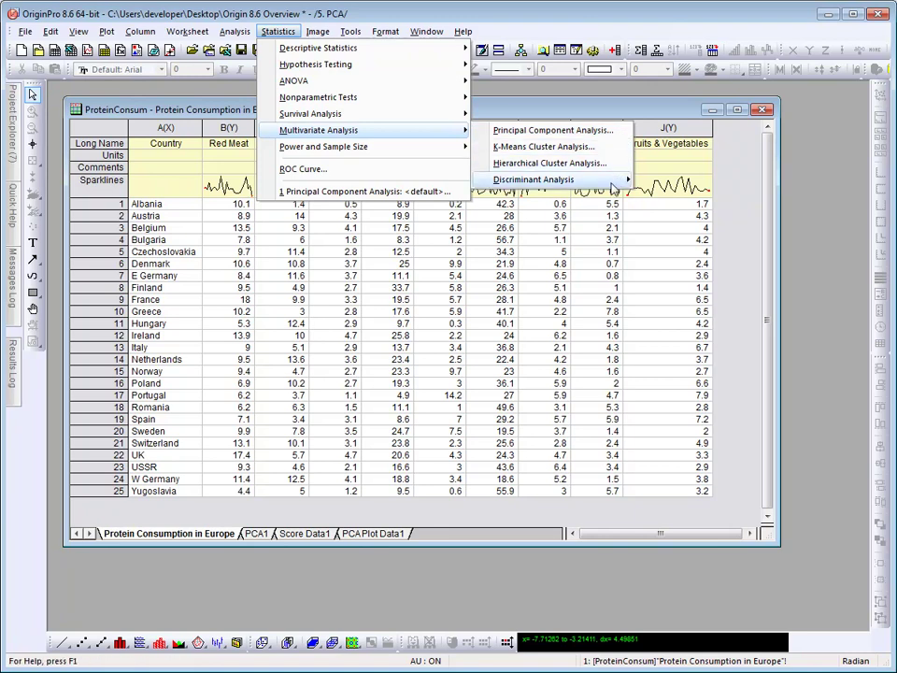
- Select the whole ProteinConsum worksheet and start Statistics > Multivariate Analysis > Principal Component Analysis
mouse_move(611, 183)
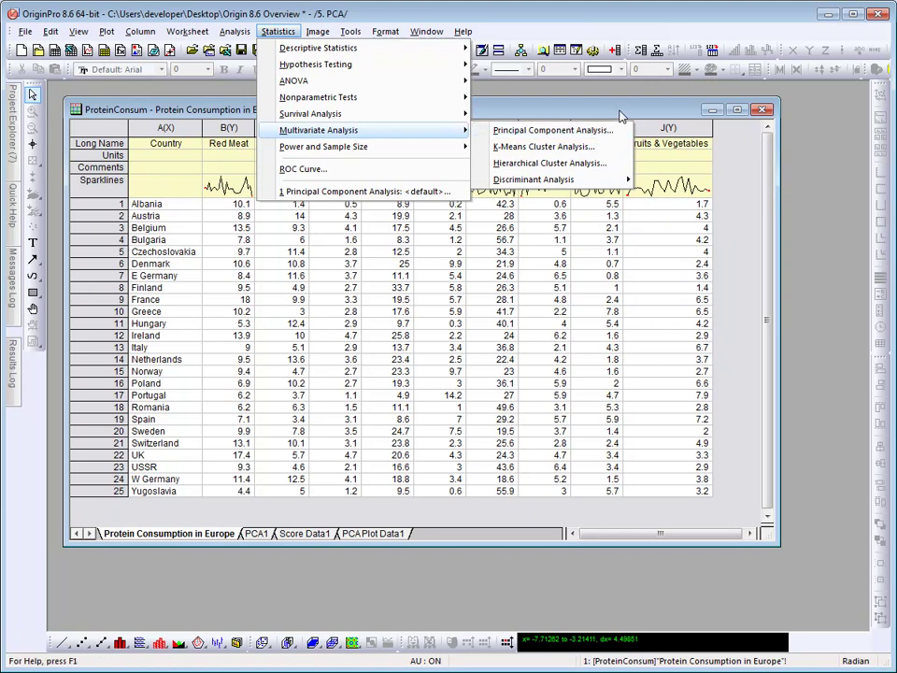
left_click(621, 114)
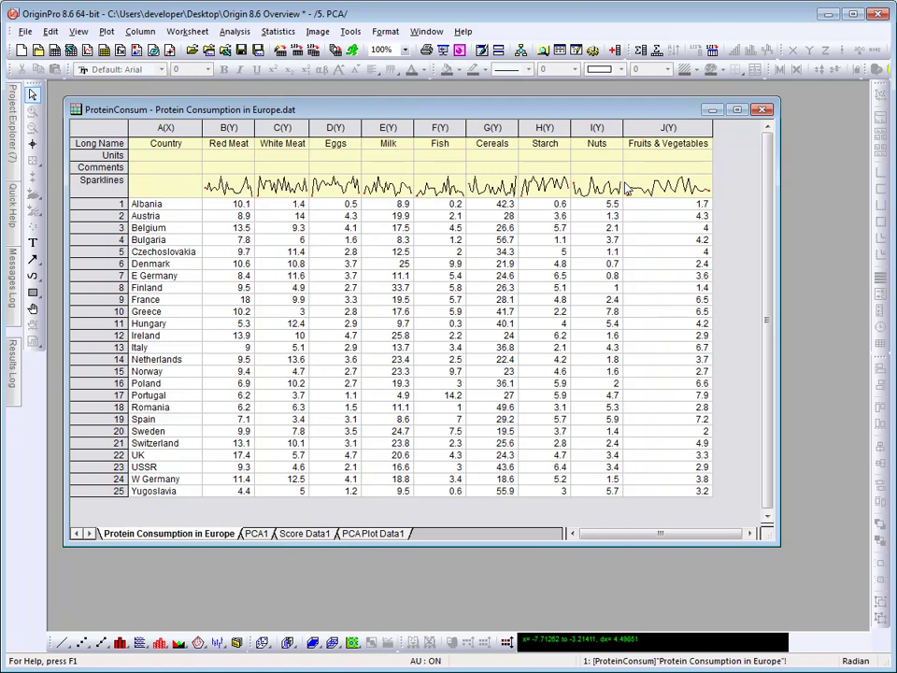
left_click(117, 123)
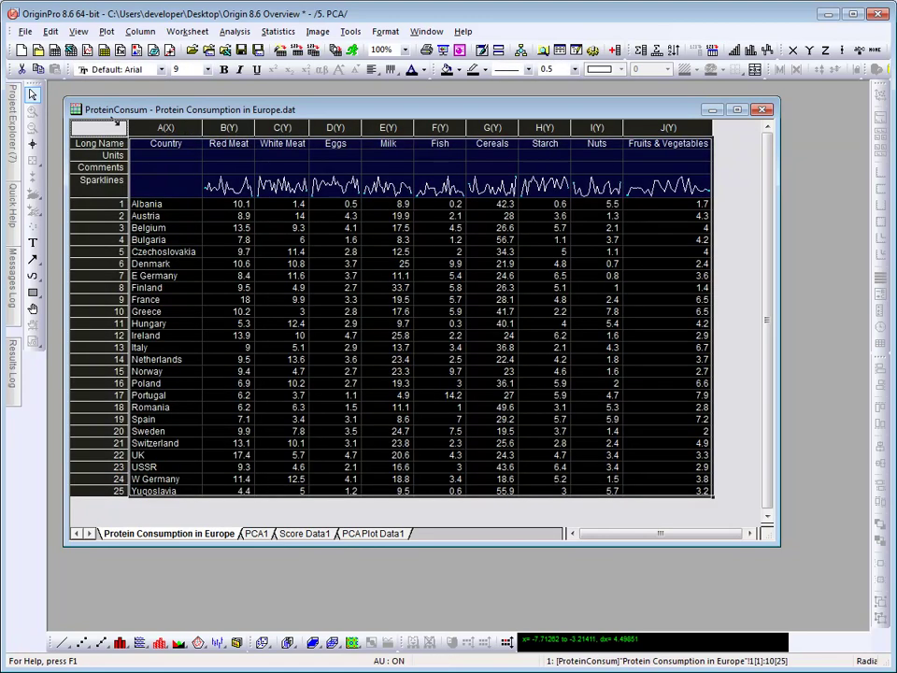
left_click(277, 33)
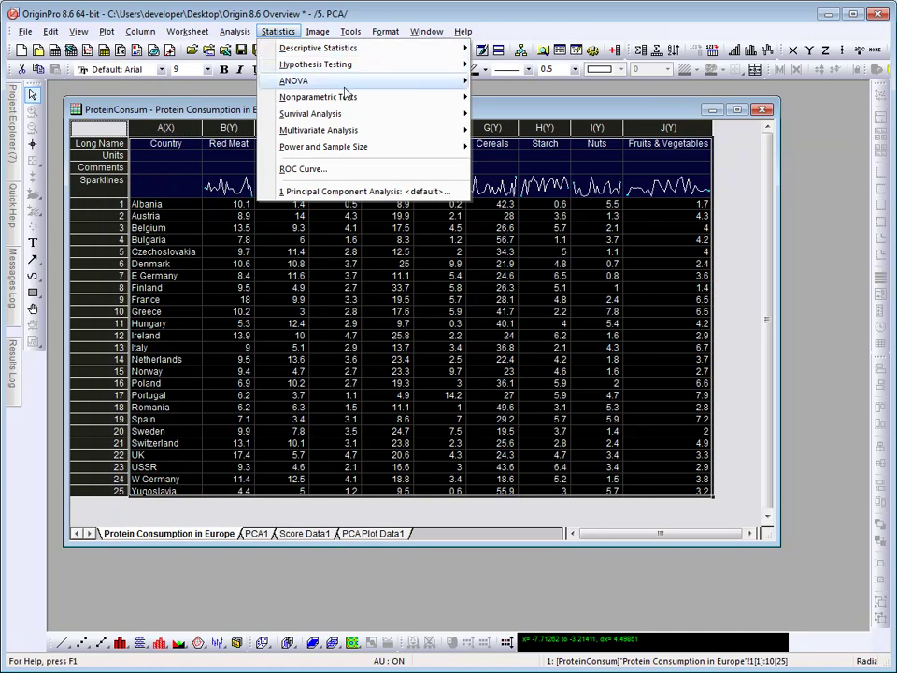
mouse_move(385, 133)
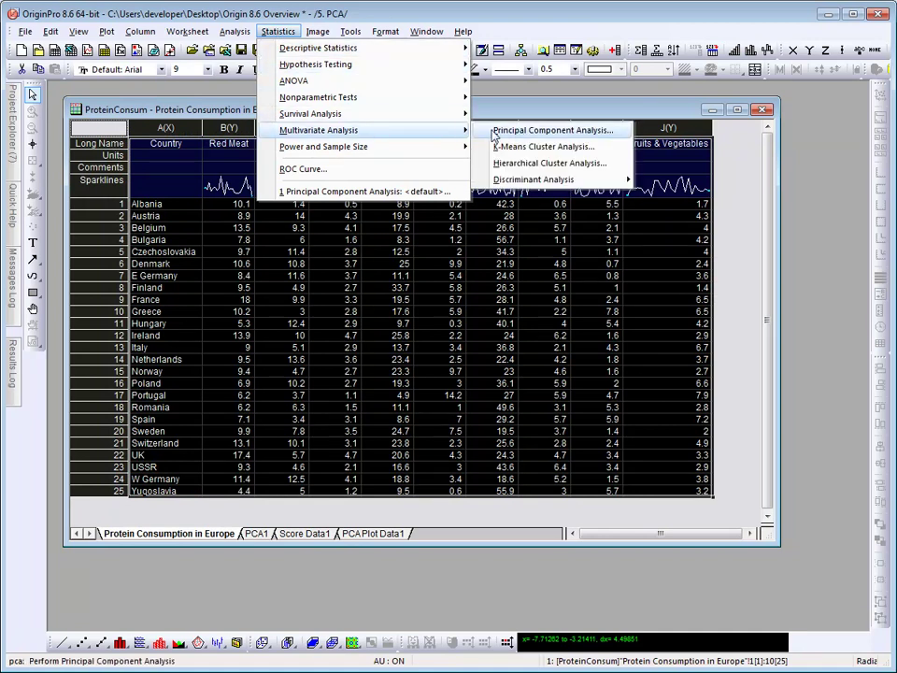
left_click(528, 133)
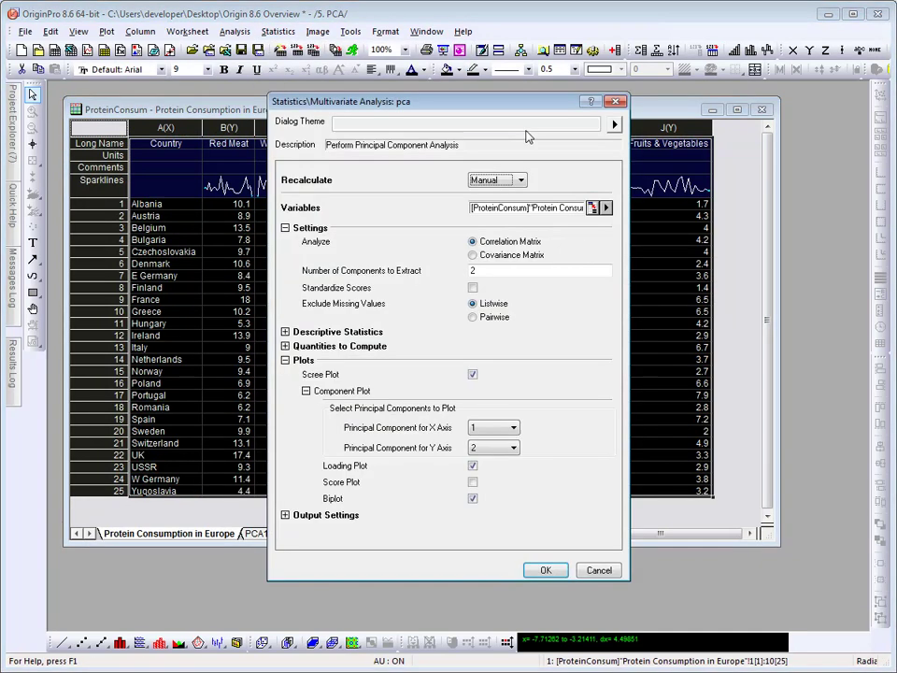
- Select the Number of Components to Extract field, then cancel the PCA dialog without running it
left_click(522, 270)
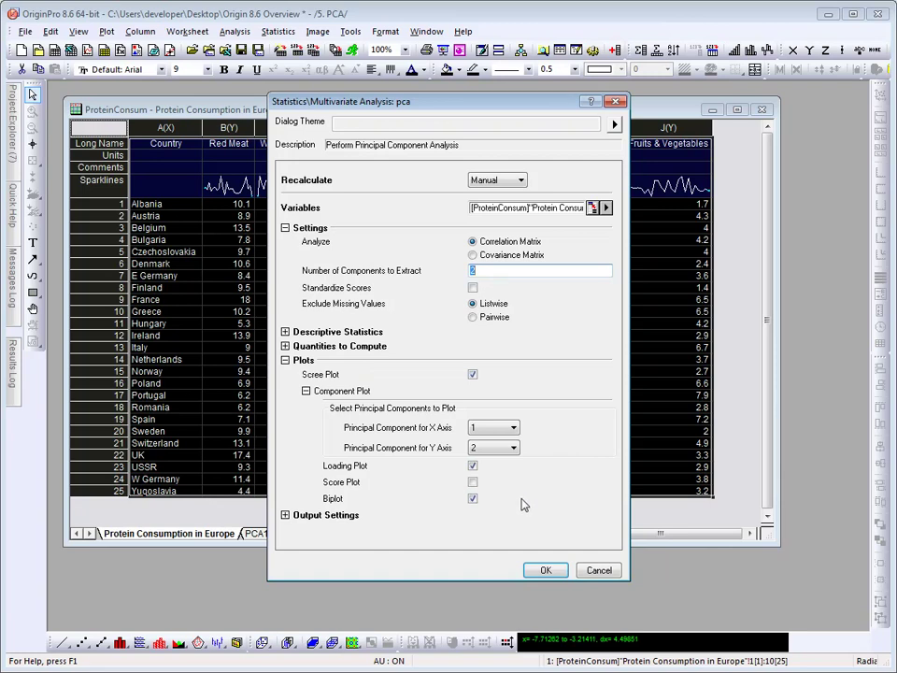
left_click(598, 571)
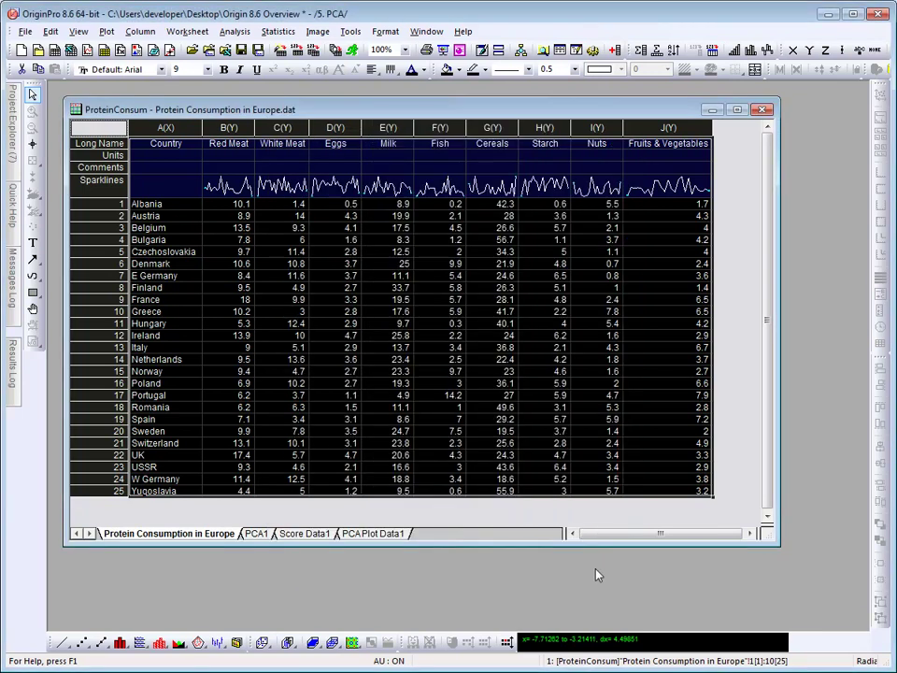
- Switch to the PCA1 report sheet and scroll down to the Scree Plot, Loading Plot and Biplot
left_click(257, 536)
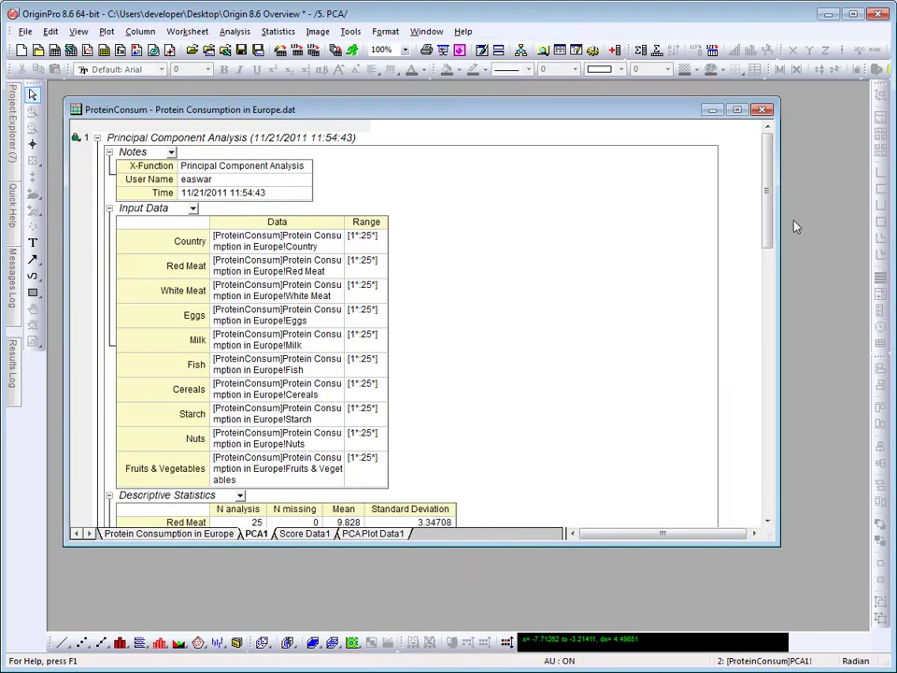
left_click_drag(772, 218, 781, 403)
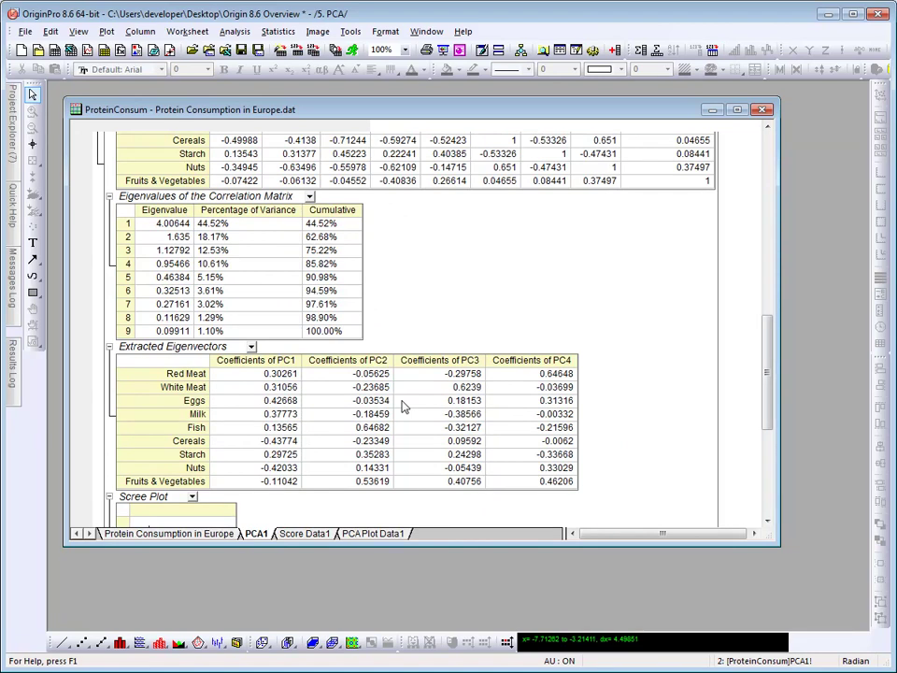
scroll(404, 407, "down", 5)
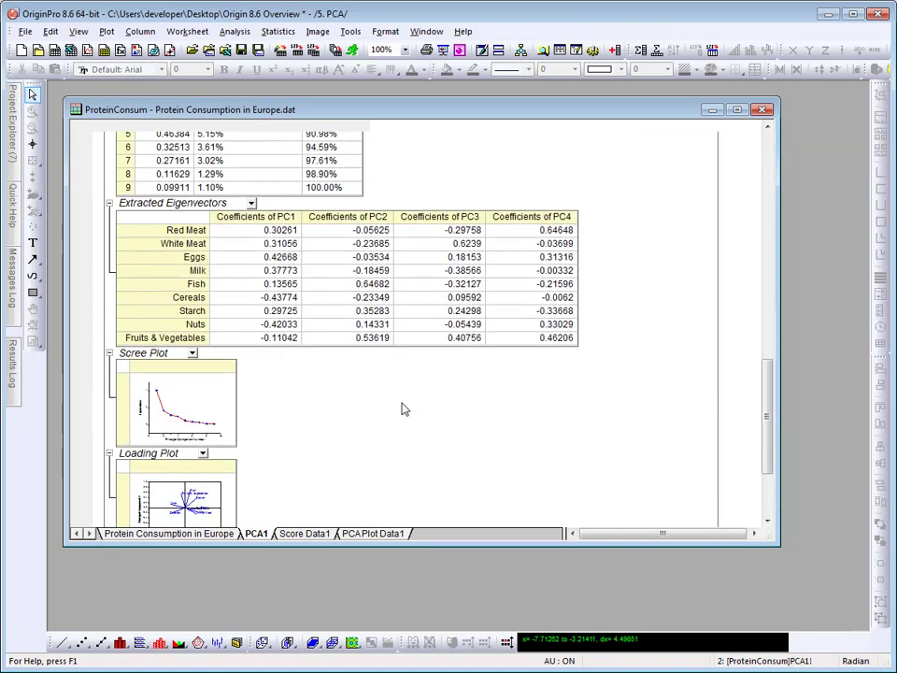
scroll(404, 408, "down", 5)
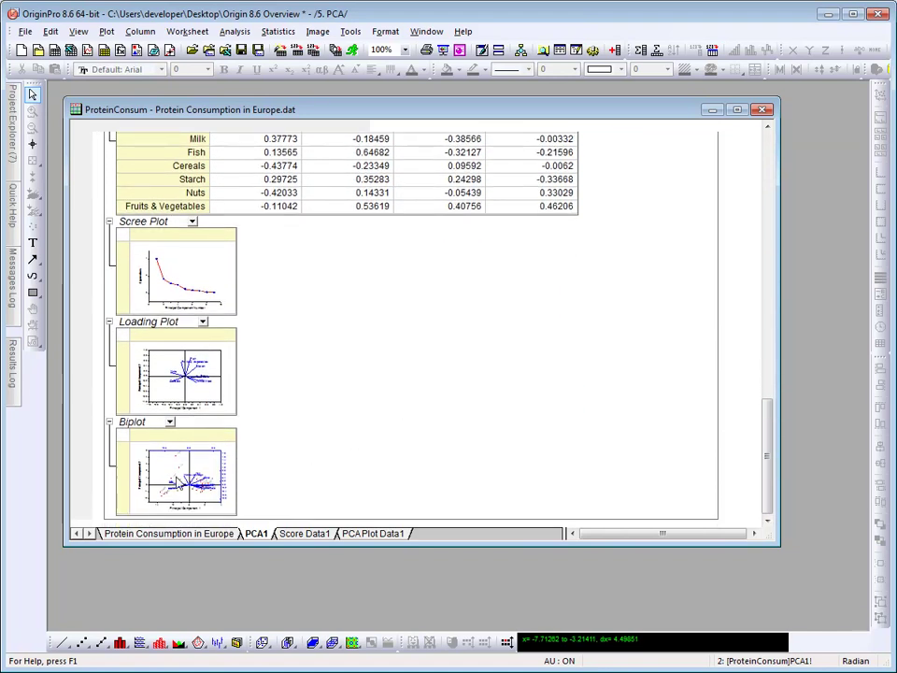
- Open the Biplot thumbnail as a full graph and maximize its window
double_click(178, 481)
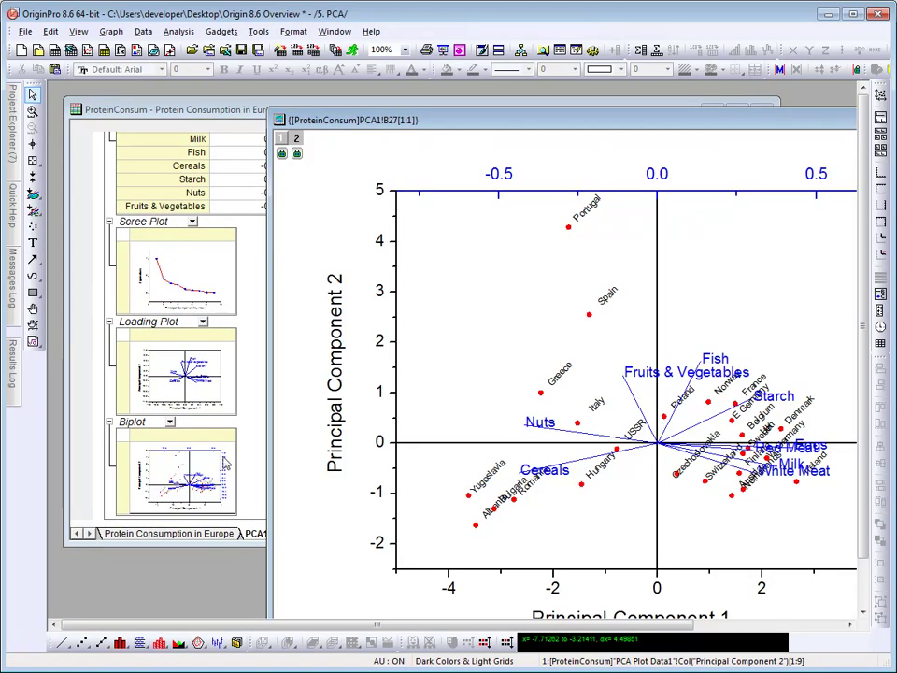
double_click(423, 122)
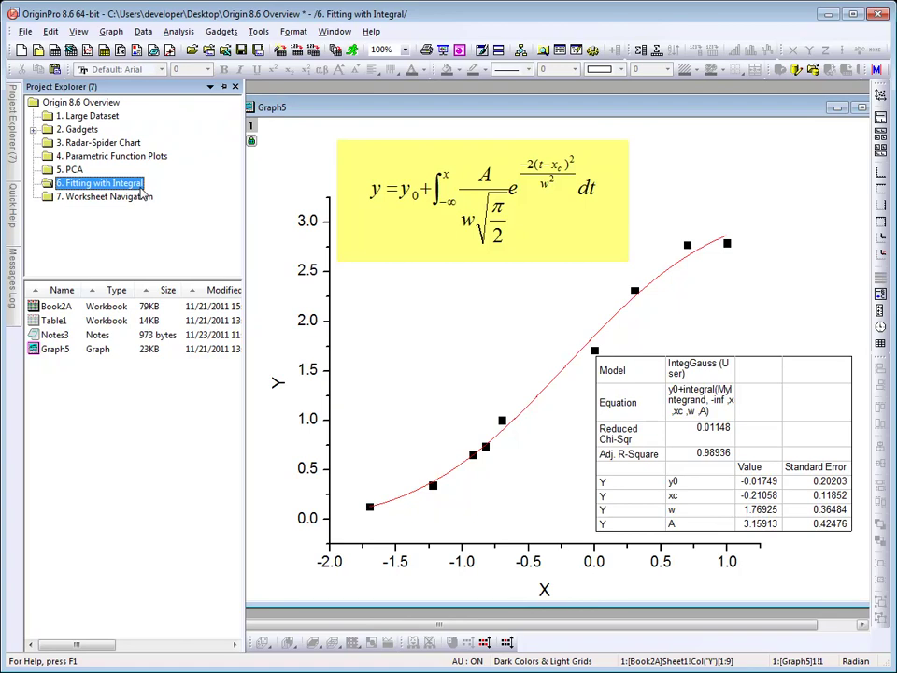
- Make Graph5 active and launch Tools > Fitting Function Builder
left_click(342, 113)
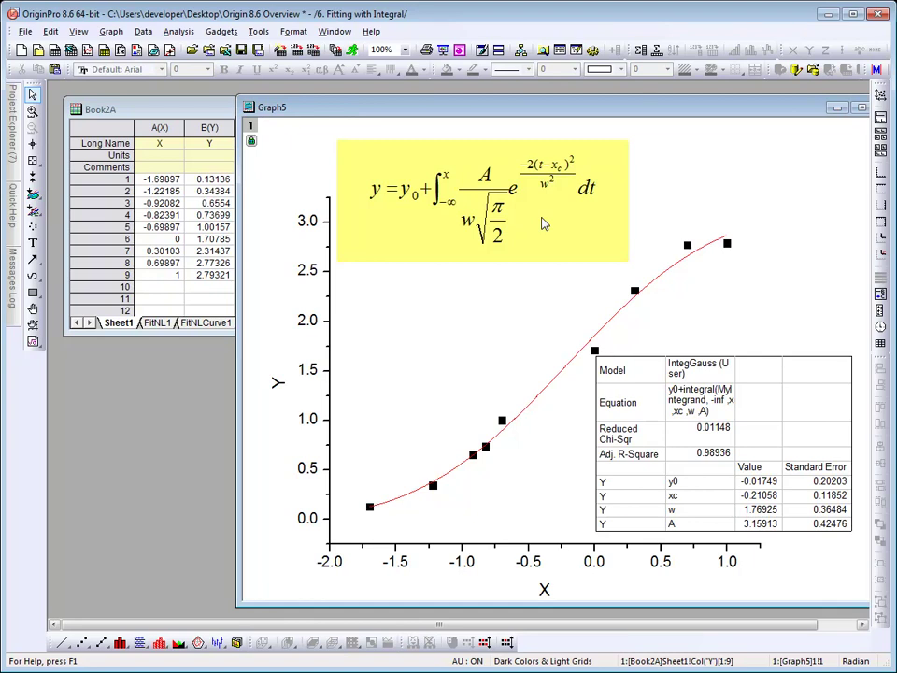
left_click(259, 32)
left_click(333, 103)
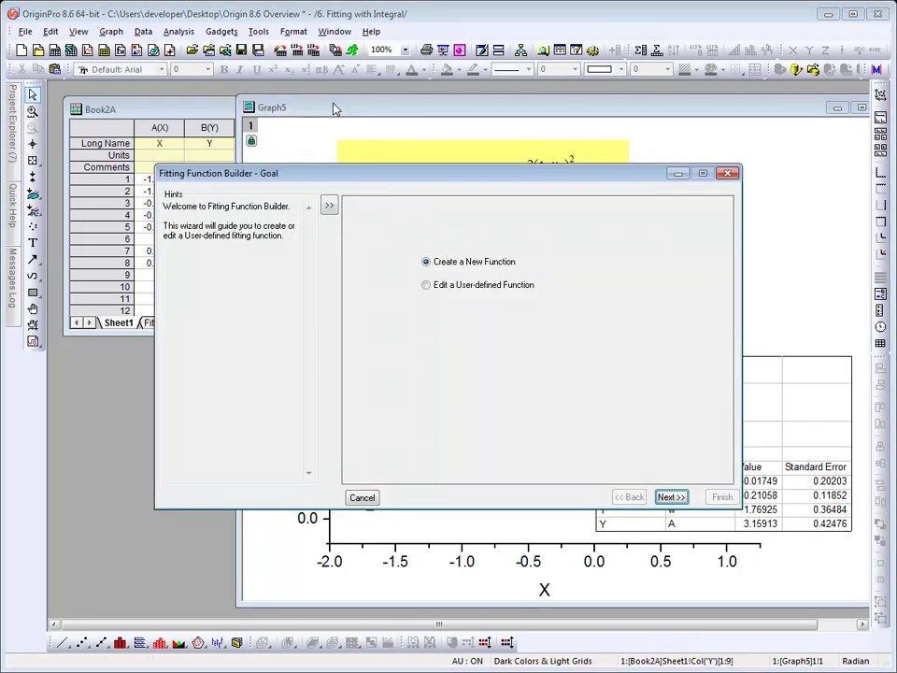
- Choose to edit the user-defined IntegGauss function and go through to the Variables and Parameters page
left_click(488, 286)
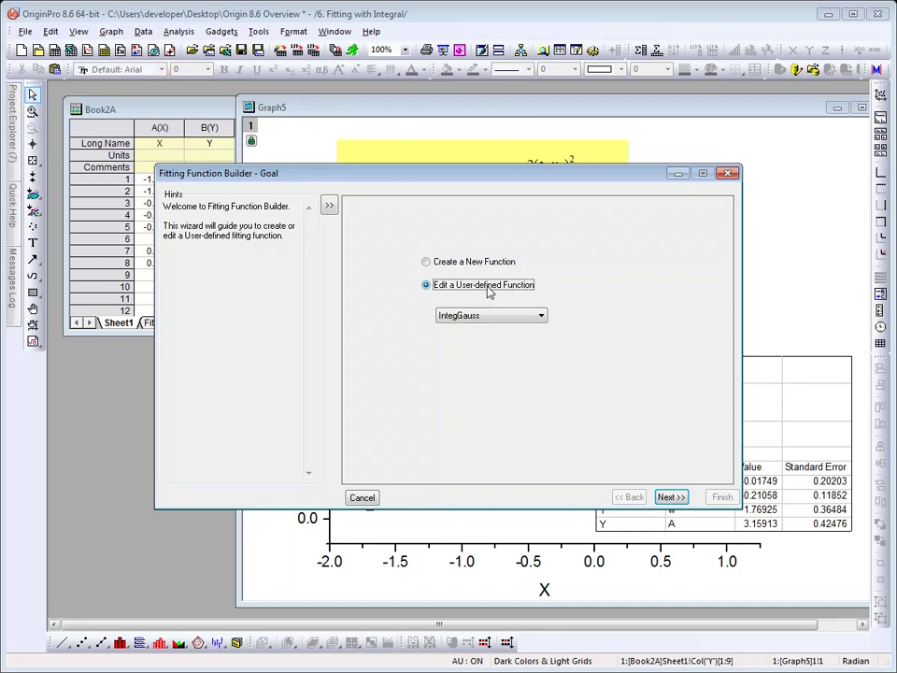
left_click(669, 501)
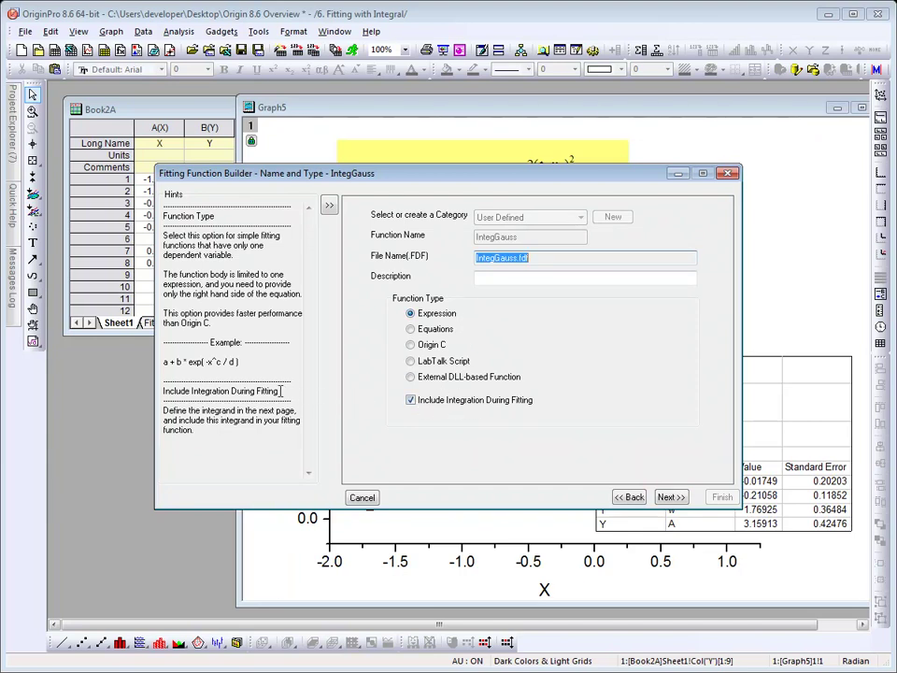
left_click(661, 498)
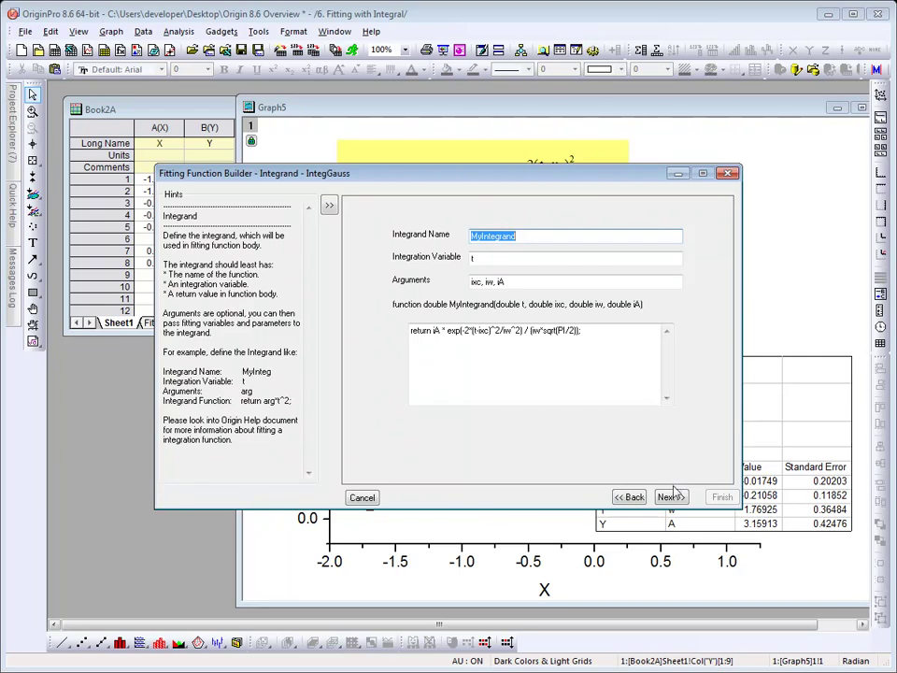
left_click(674, 496)
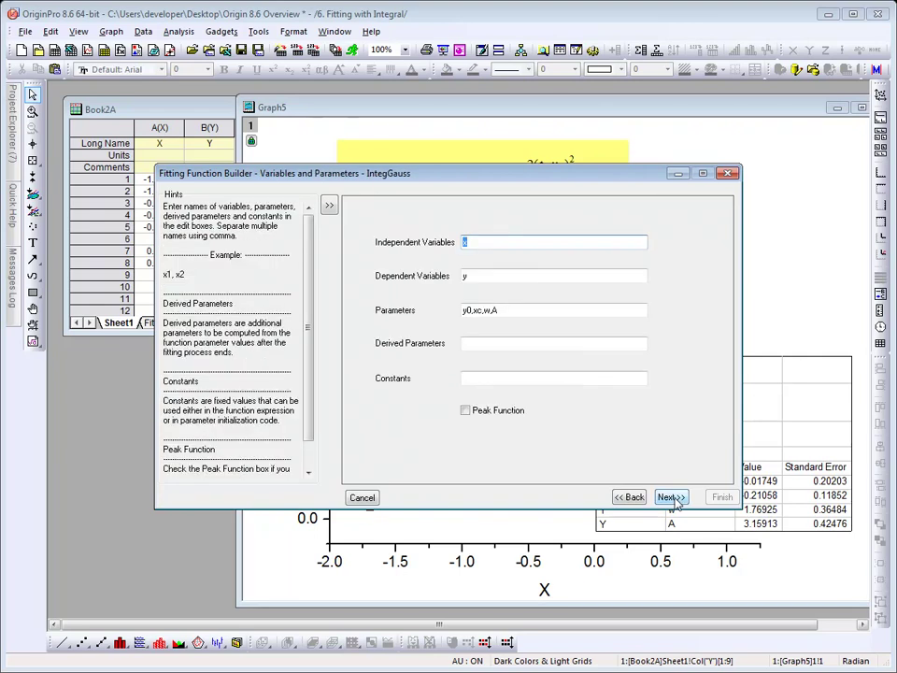
- Replace the IntegGauss body's integral call with a freshly inserted one after y0+, then finish the function
left_click(672, 498)
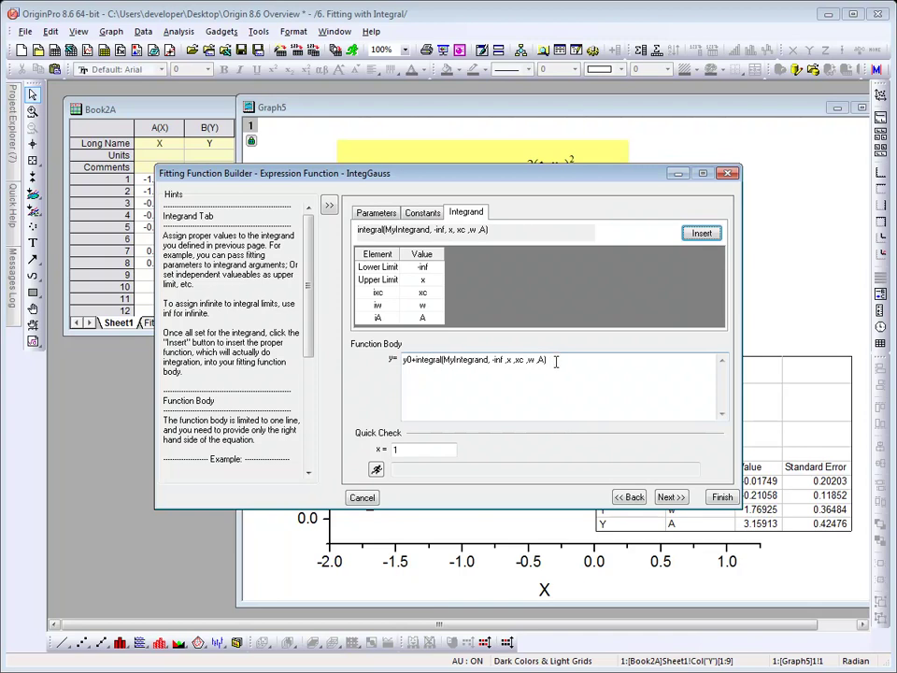
key("BackSpace")
key("BackSpace")
key("BackSpace")
key("BackSpace")
key("BackSpace")
key("BackSpace")
key("BackSpace")
key("BackSpace")
key("BackSpace")
key("BackSpace")
key("BackSpace")
key("BackSpace")
key("BackSpace")
key("BackSpace")
key("BackSpace")
key("BackSpace")
key("BackSpace")
key("BackSpace")
key("BackSpace")
key("BackSpace")
key("BackSpace")
key("BackSpace")
key("BackSpace")
key("BackSpace")
key("BackSpace")
key("BackSpace")
key("BackSpace")
key("BackSpace")
key("BackSpace")
key("BackSpace")
key("BackSpace")
key("BackSpace")
key("BackSpace")
key("BackSpace")
key("BackSpace")
key("BackSpace")
key("BackSpace")
key("BackSpace")
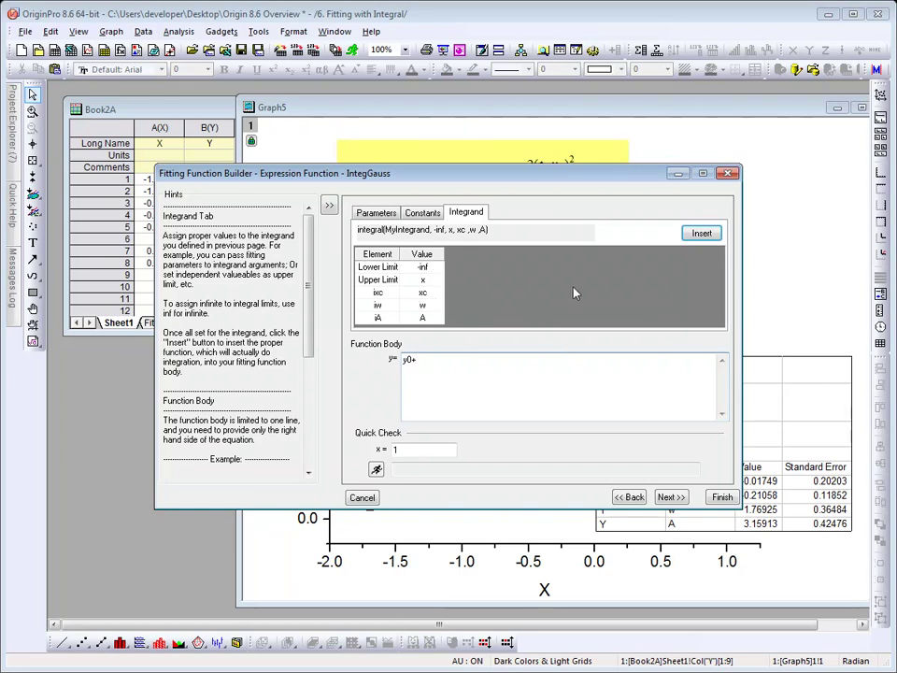
left_click(702, 234)
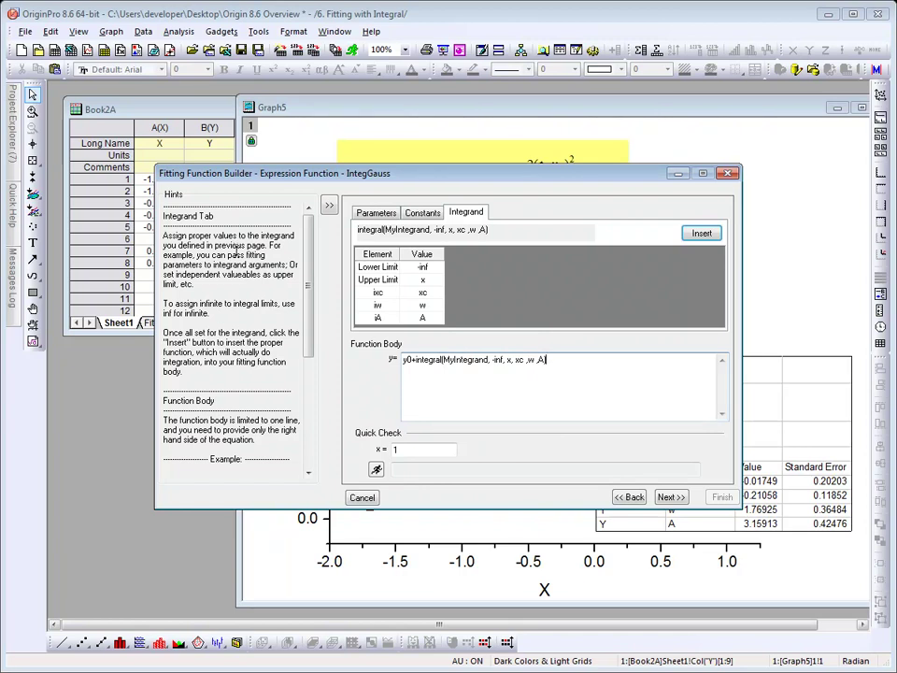
left_click(671, 497)
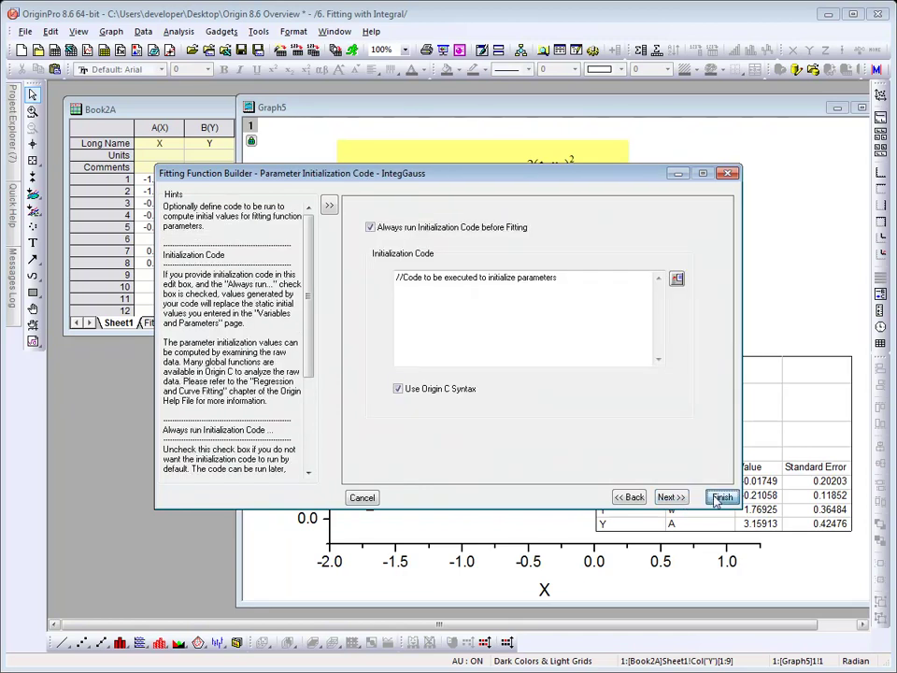
left_click(719, 497)
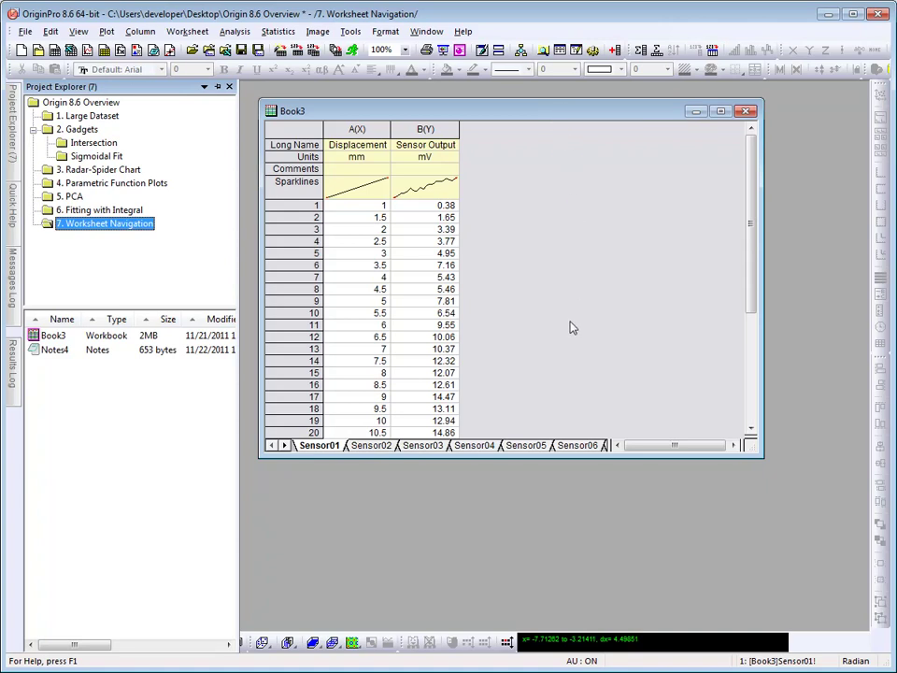
- Scroll Book3's sheet tabs past the sensor sheets and switch to the FitLinear1 report sheet
left_click(284, 445)
left_click(284, 445)
left_click(285, 446)
left_click(284, 446)
left_click(284, 446)
left_click(284, 446)
left_click(284, 446)
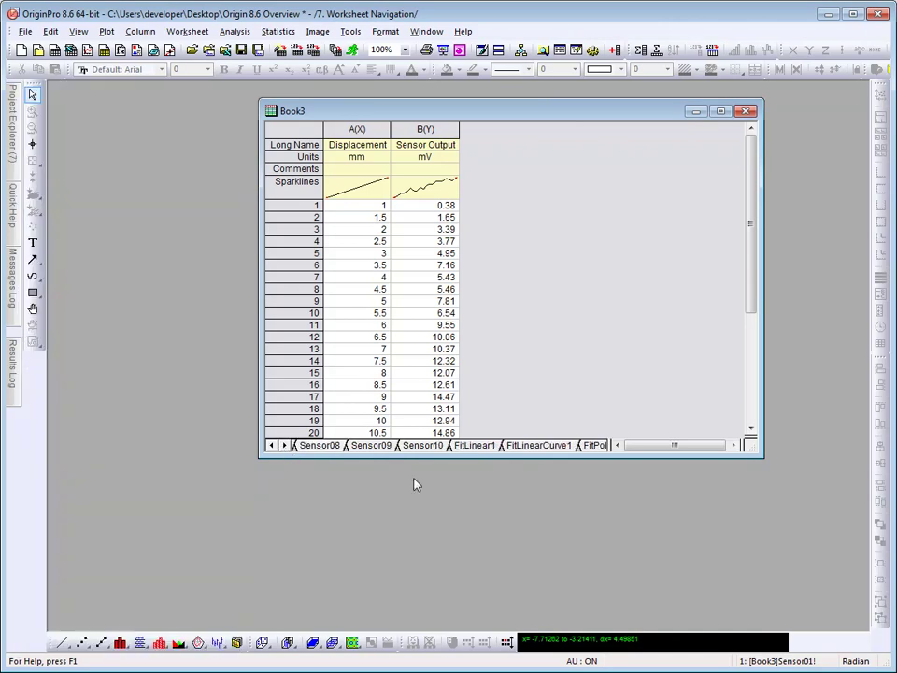
left_click(473, 445)
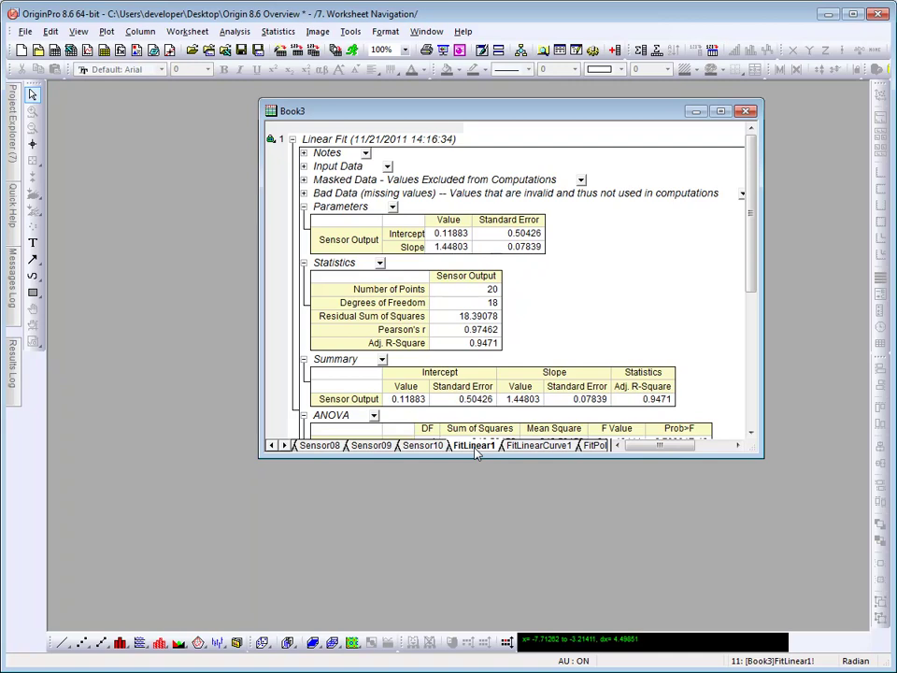
- Activate the FitLinear3 sheet of Book3 through the worksheet list, then bring up its sheet context menu
right_click(475, 448)
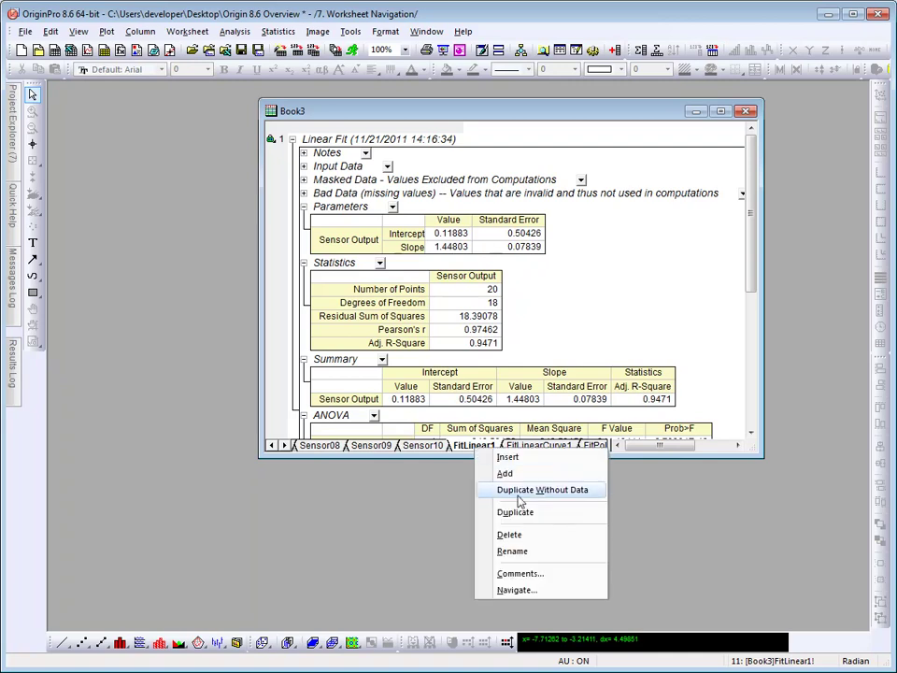
left_click(563, 593)
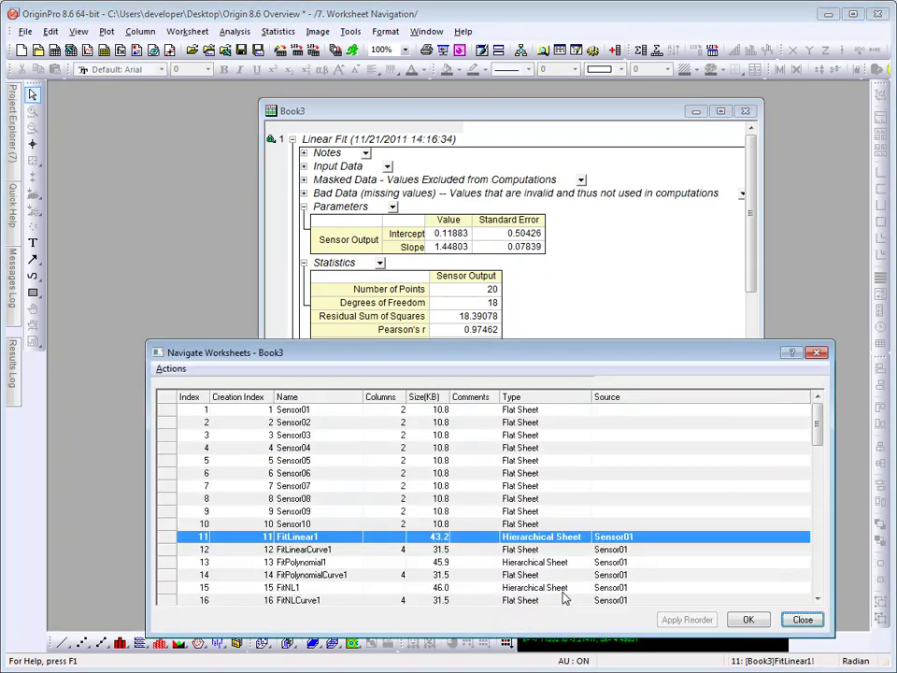
left_click(818, 573)
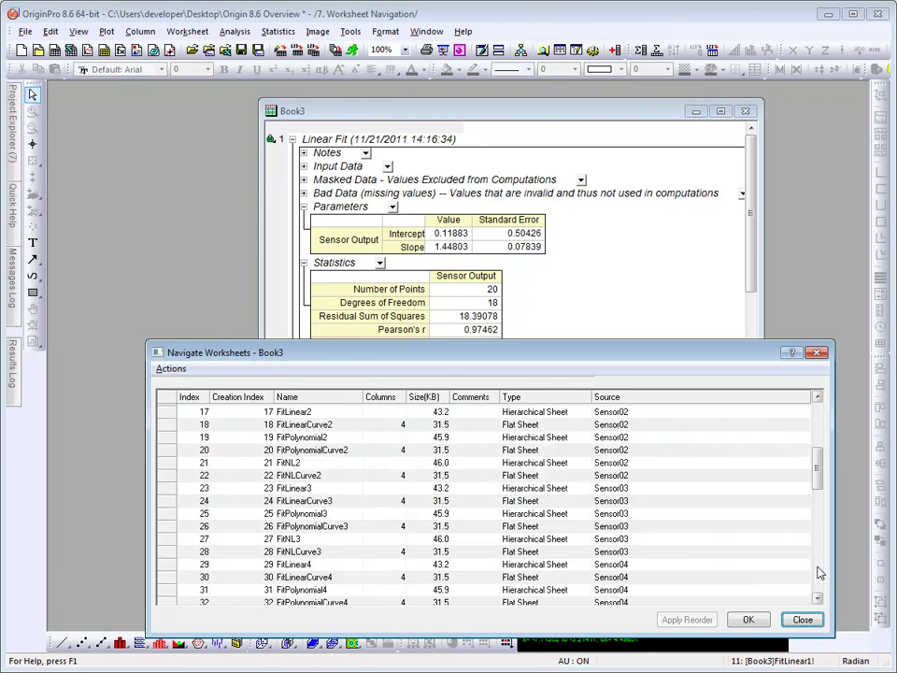
left_click(349, 492)
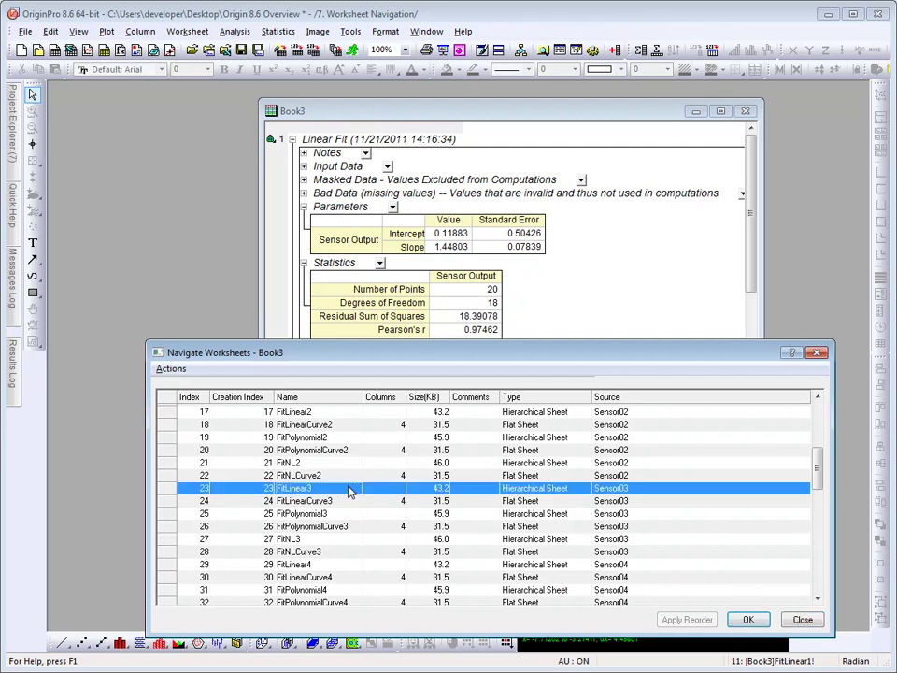
right_click(299, 486)
left_click(321, 438)
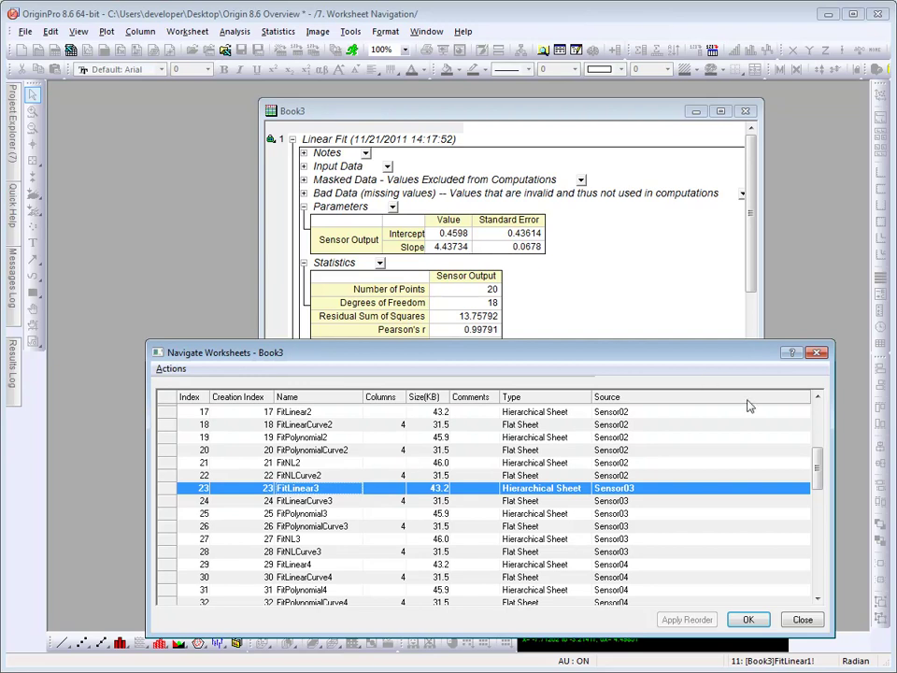
left_click(749, 619)
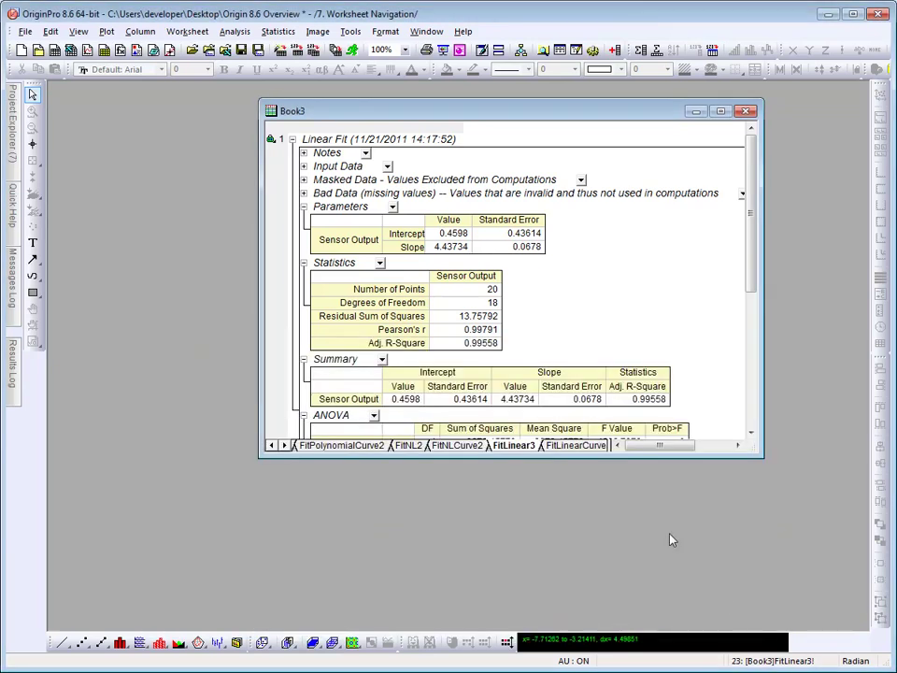
right_click(520, 451)
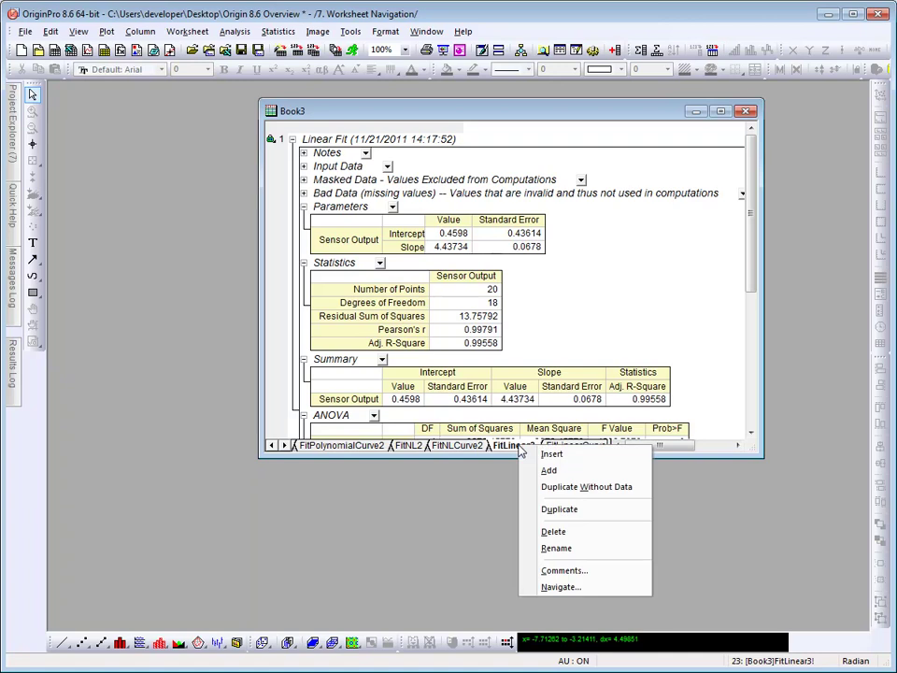
- In Navigate Worksheets, sort sheets by name and move FitLinear1 through FitLinear9 to a new book
left_click(592, 587)
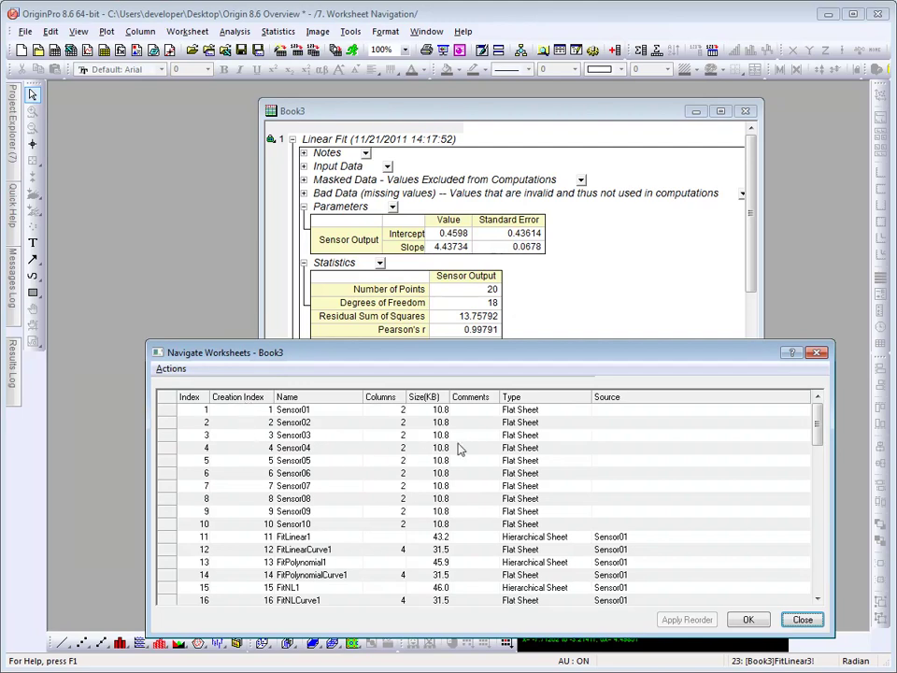
left_click(539, 400)
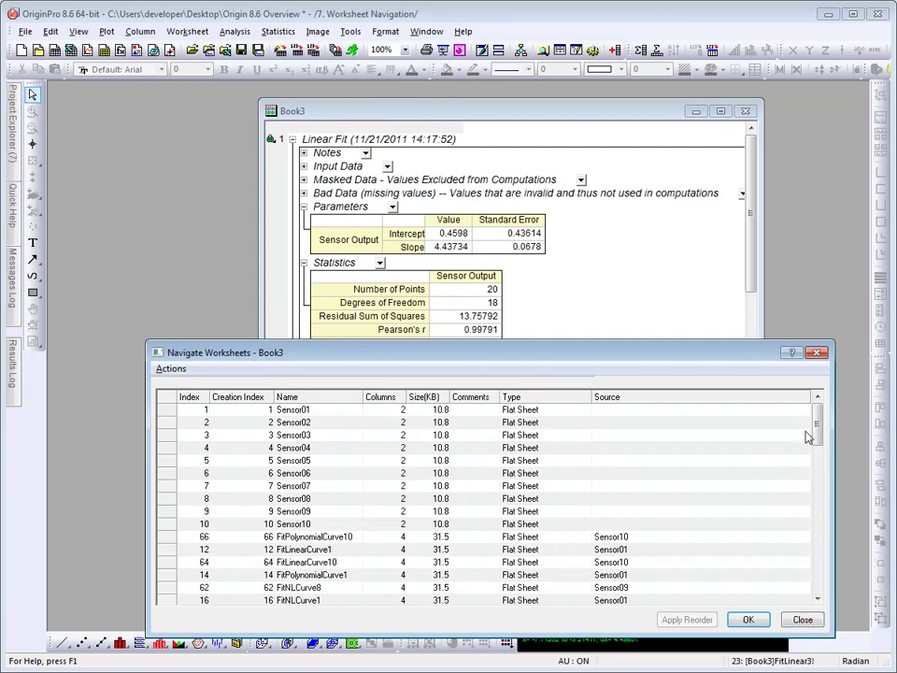
mouse_move(817, 431)
left_mouse_down()
mouse_move(816, 526)
mouse_move(819, 411)
left_mouse_up()
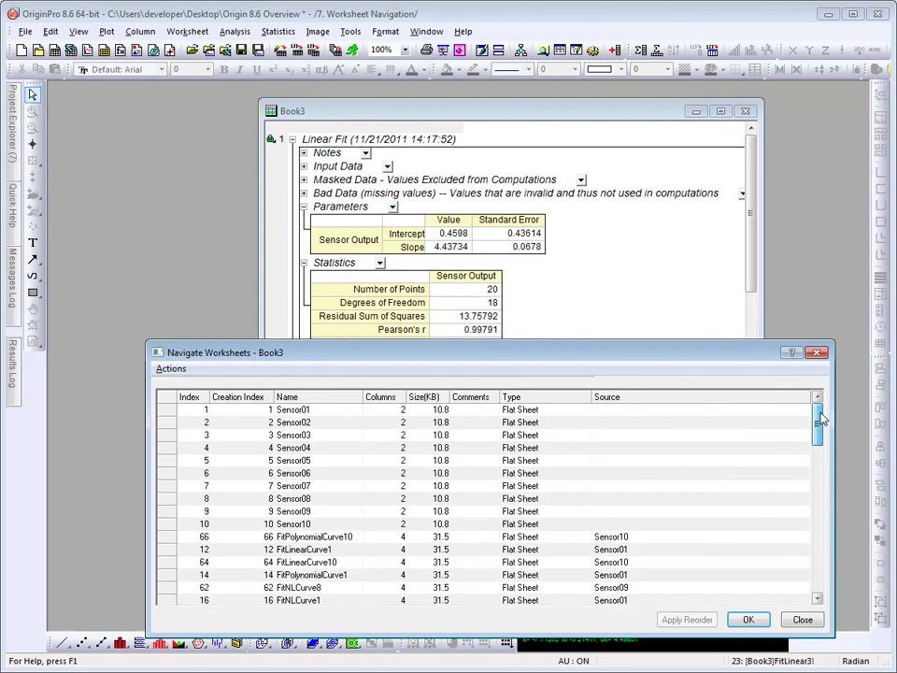
left_click(327, 402)
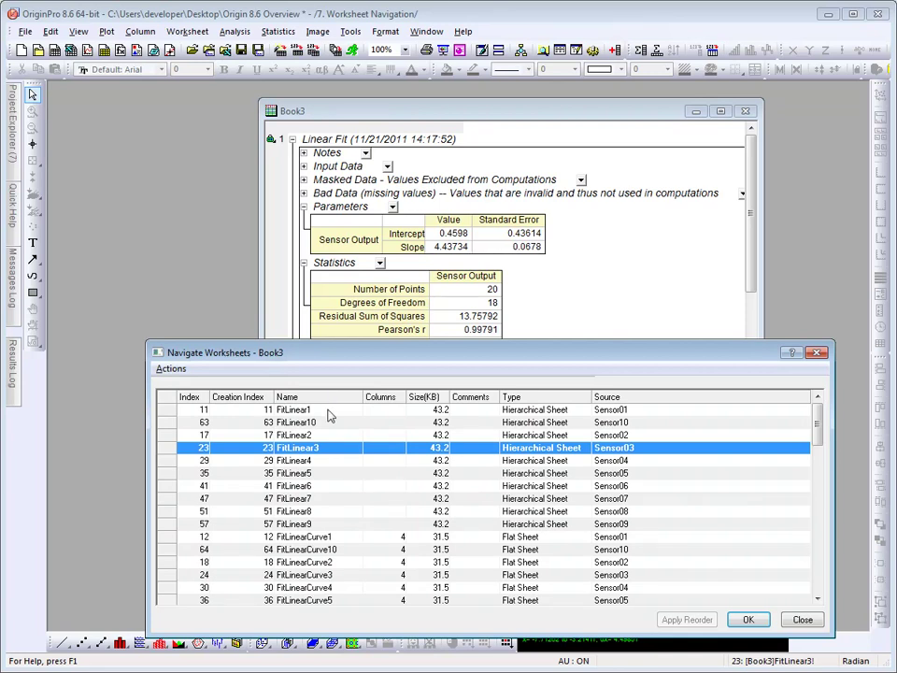
left_click(328, 412)
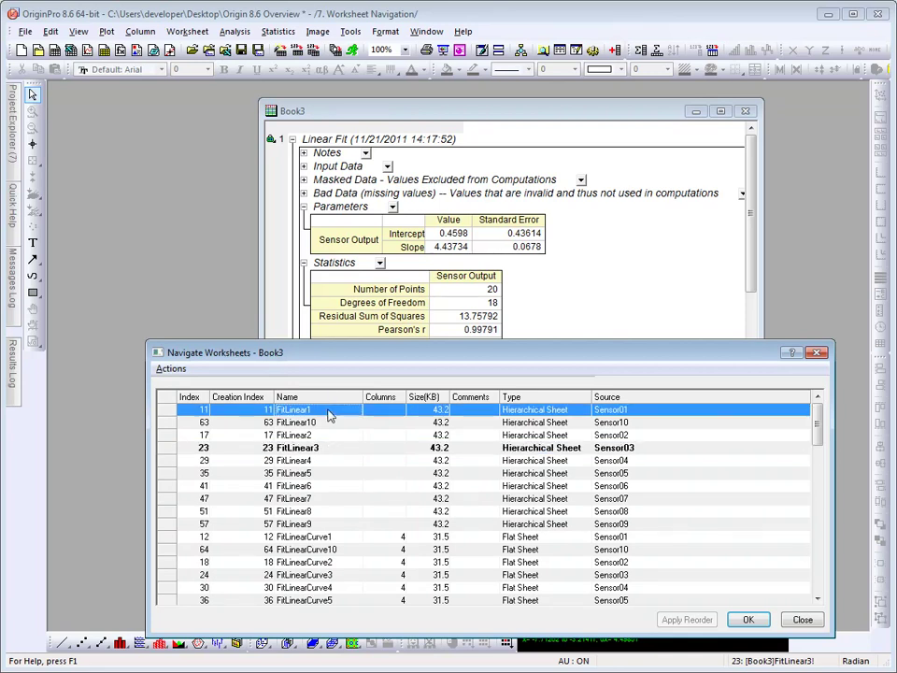
left_click(330, 524, "shift")
right_click(329, 476)
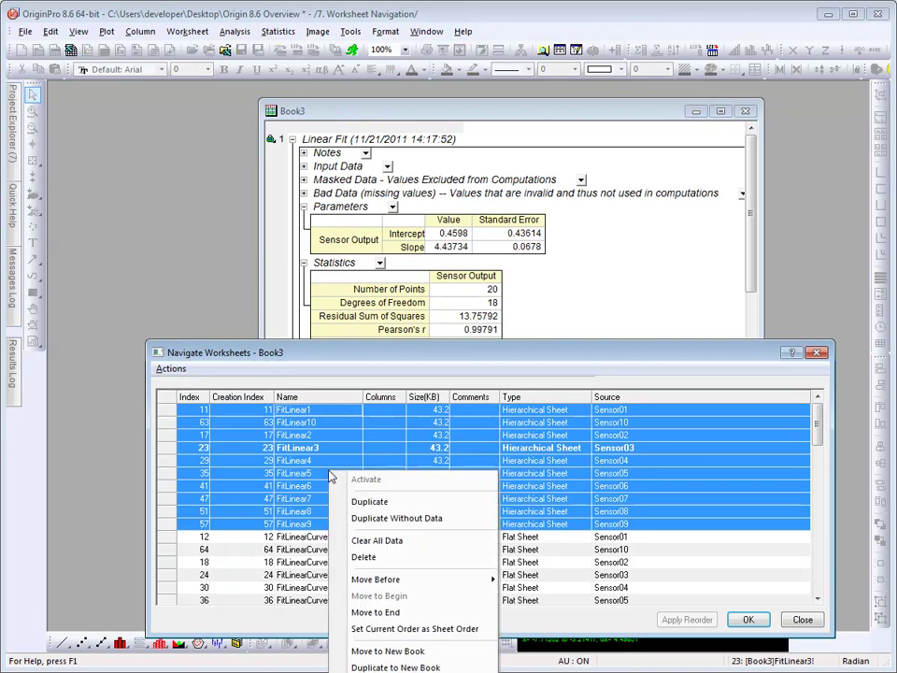
left_click(419, 651)
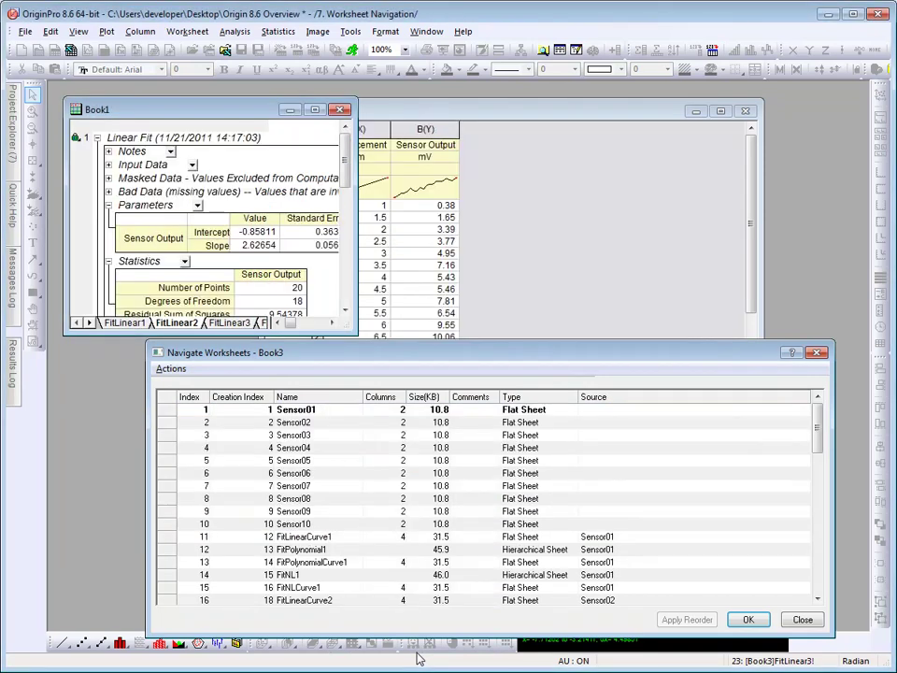
- Close the Navigate Worksheets dialog with OK
left_click(745, 620)
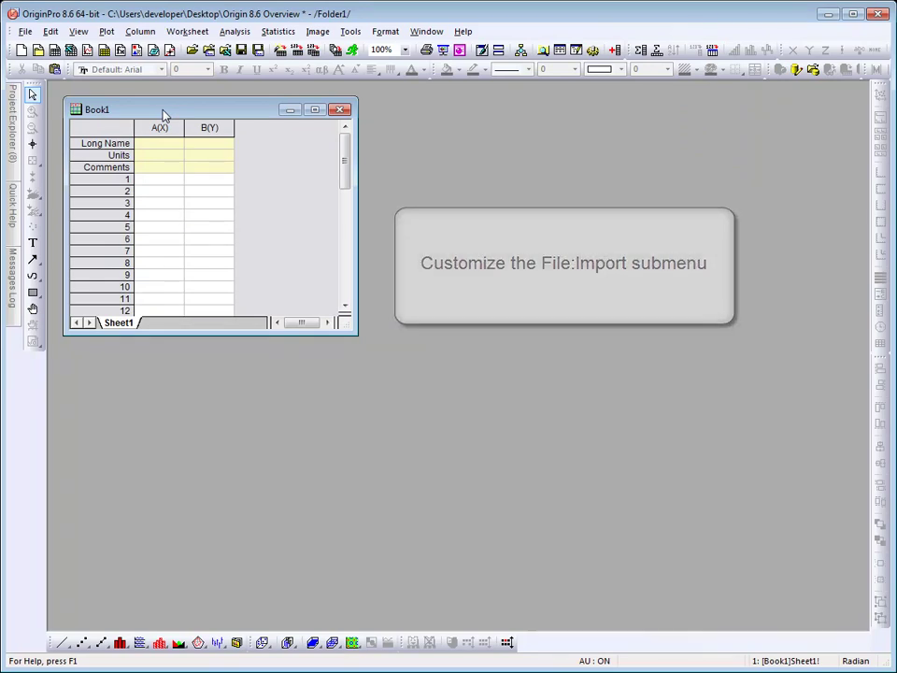
- Bring up the Import Menu Customization dialog from the File > Import submenu
left_click(26, 32)
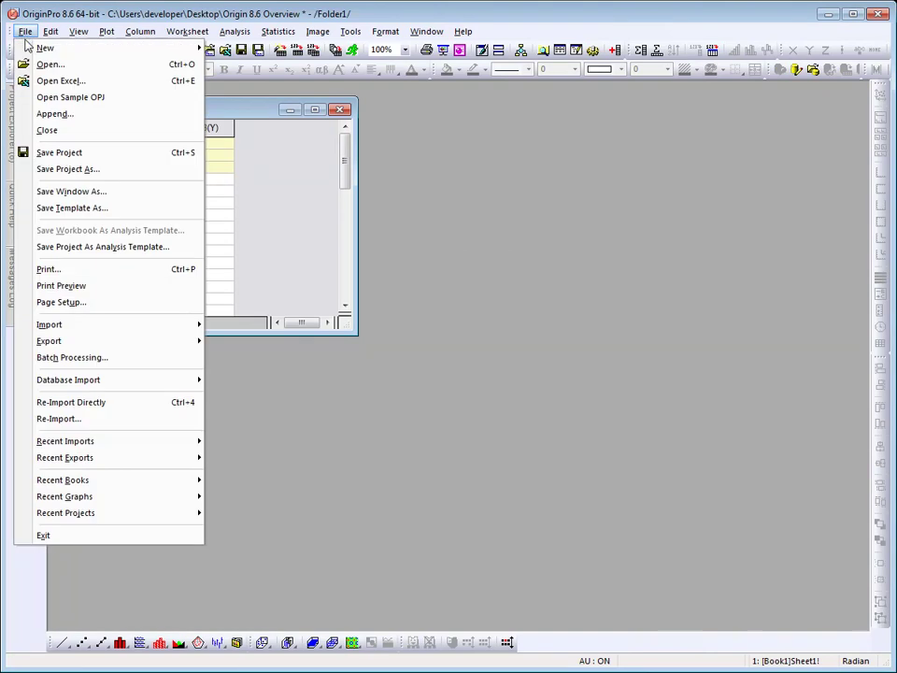
mouse_move(145, 326)
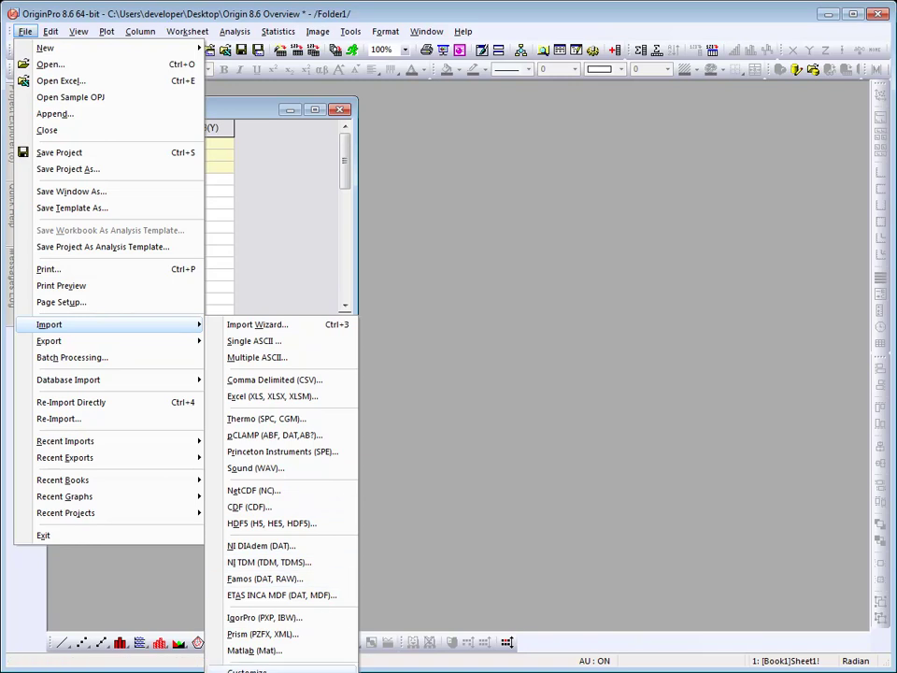
left_click(248, 669)
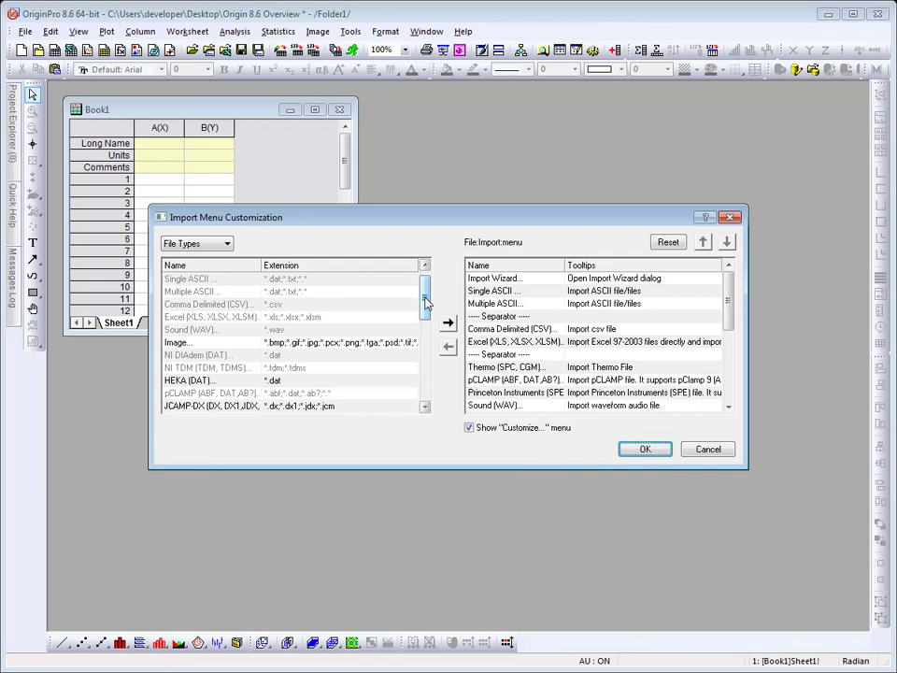
- Add the JCAMP-DX file type to the File:Import menu entries
left_click_drag(425, 301, 426, 377)
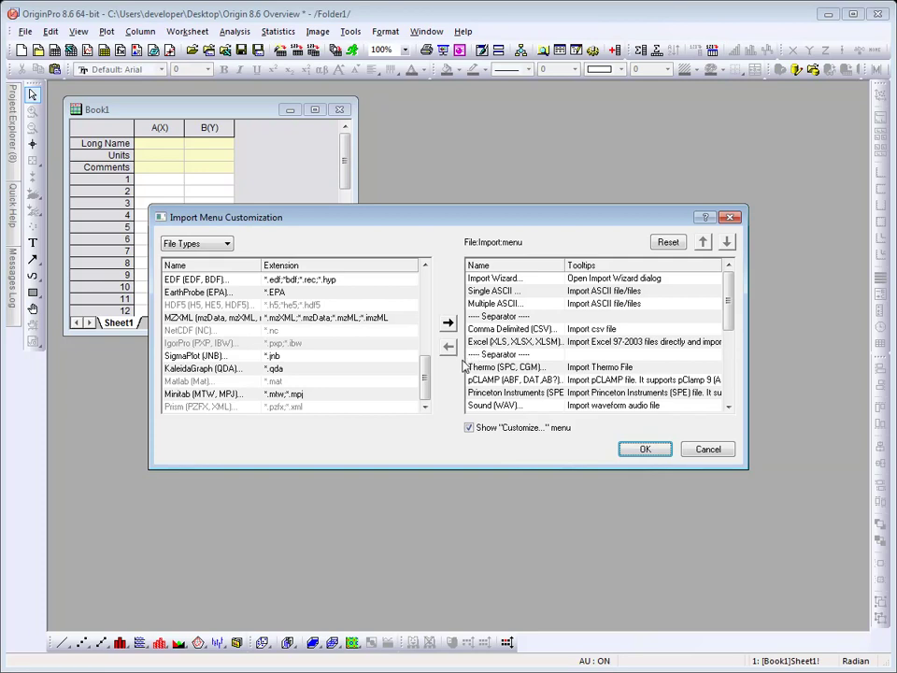
scroll(426, 353, "up", 3)
scroll(426, 351, "up", 3)
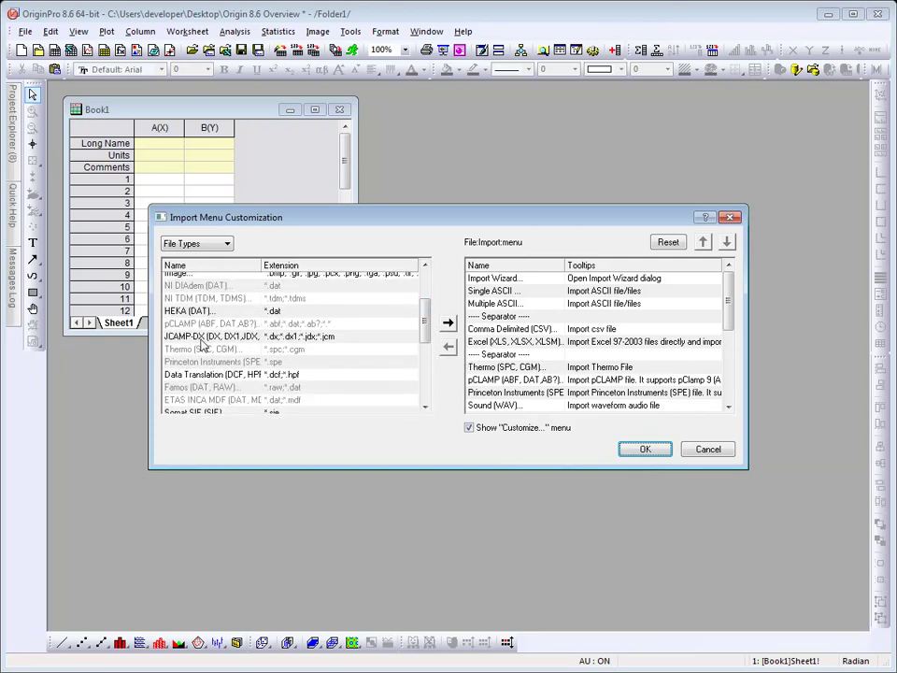
left_click(198, 338)
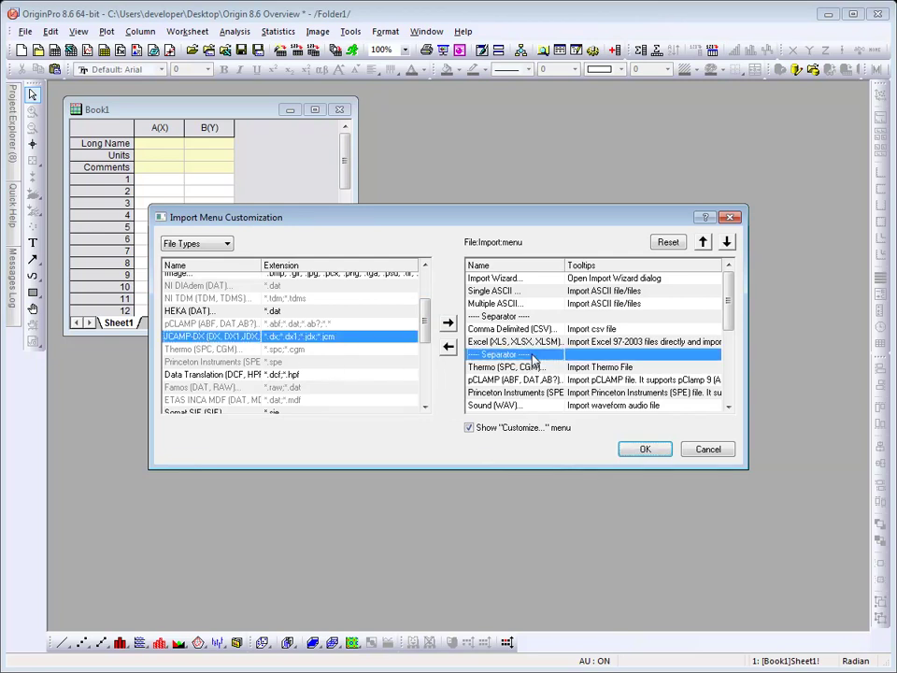
left_click(448, 323)
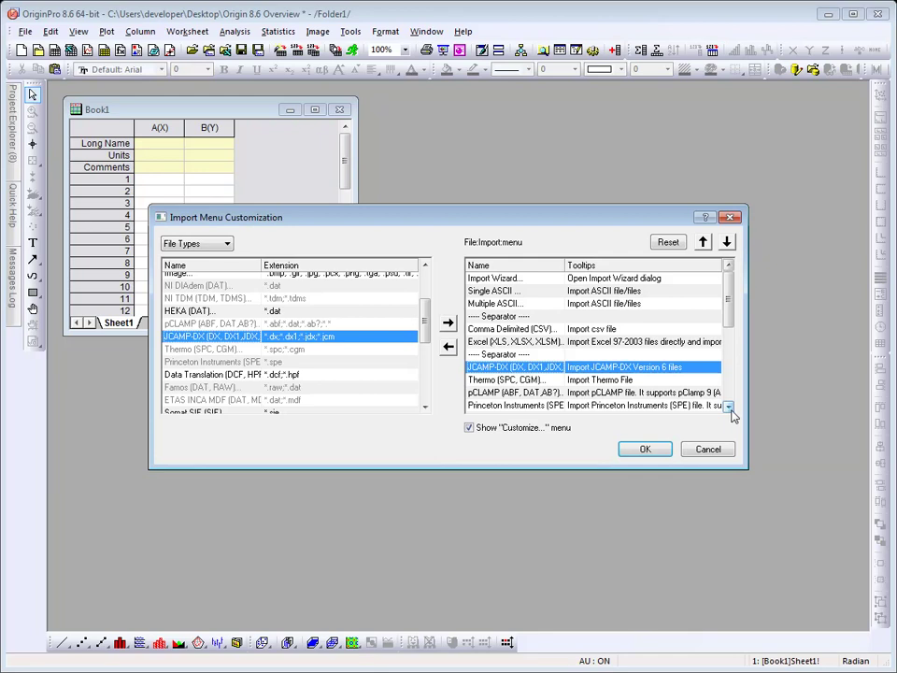
- Reposition JCAMP-DX so it sits between pCLAMP and Princeton Instruments
left_click(728, 242)
left_click(728, 242)
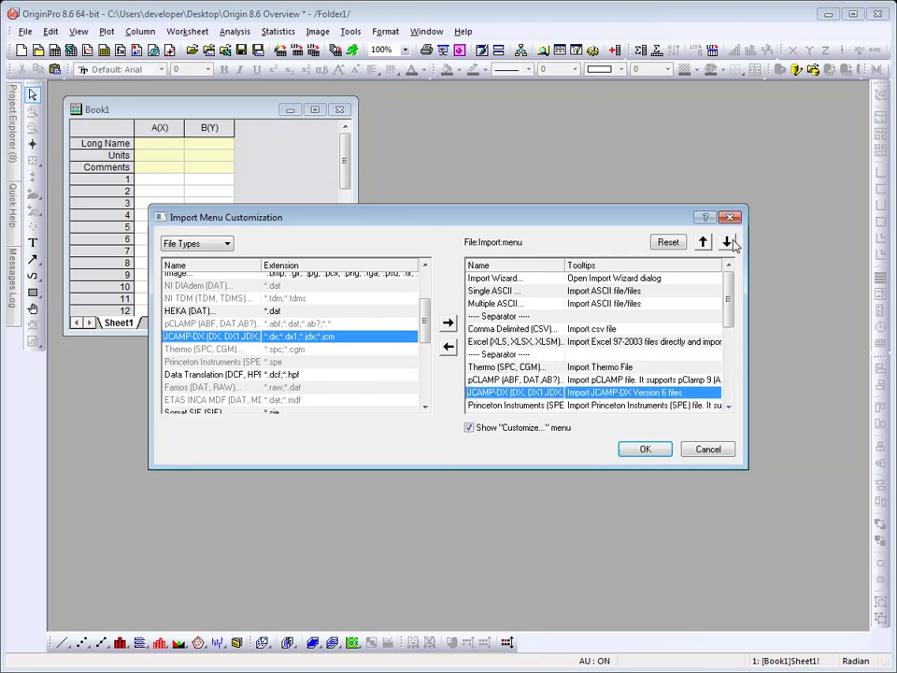
left_click(729, 407)
left_click(729, 408)
left_click(729, 408)
left_click(729, 407)
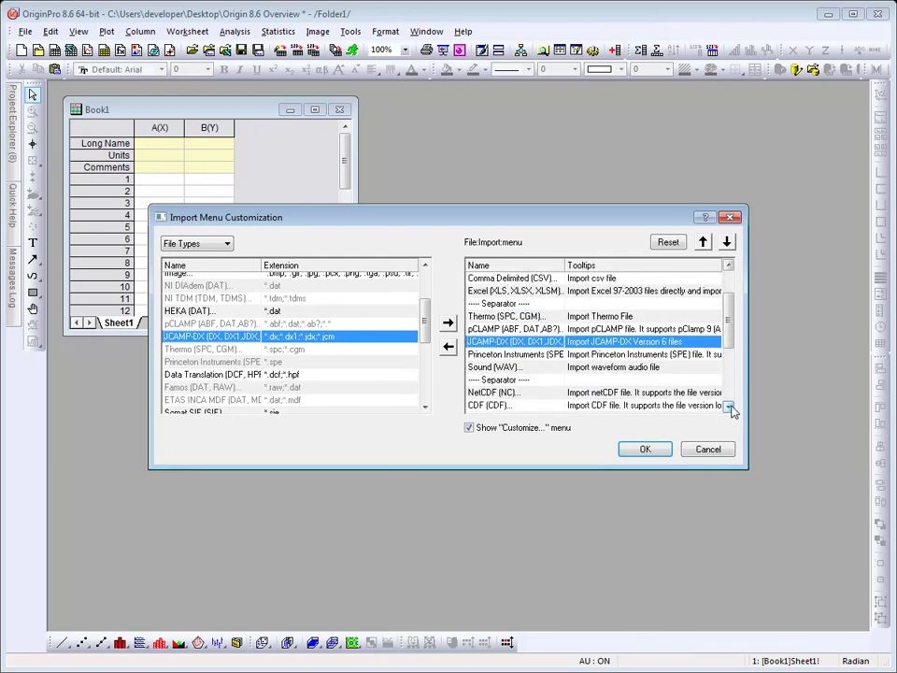
left_click(729, 407)
left_click(729, 408)
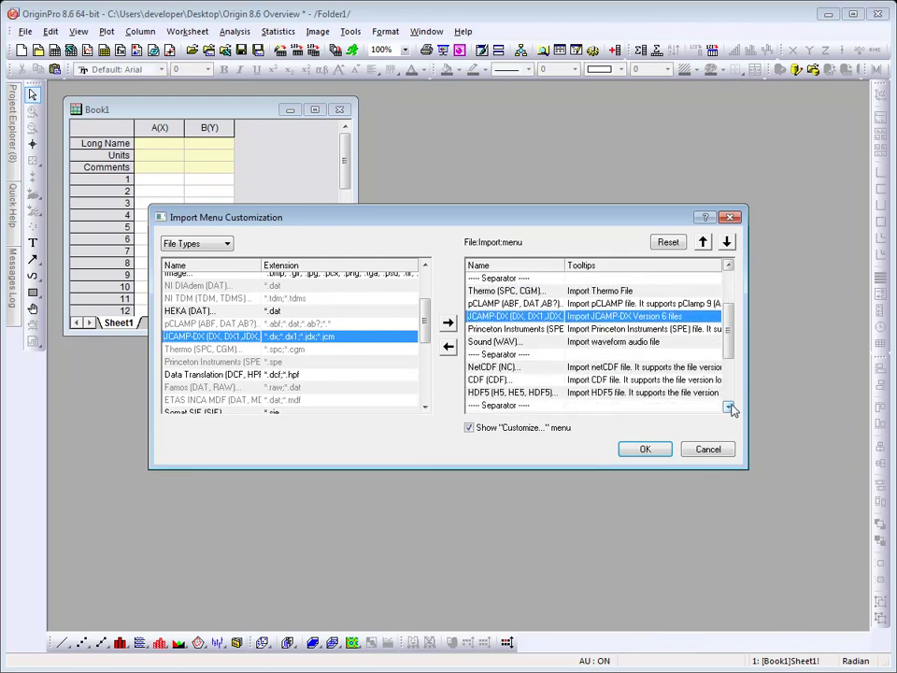
- Remove NetCDF (NC) from the import menu, returning it to the available file types
left_click(506, 366)
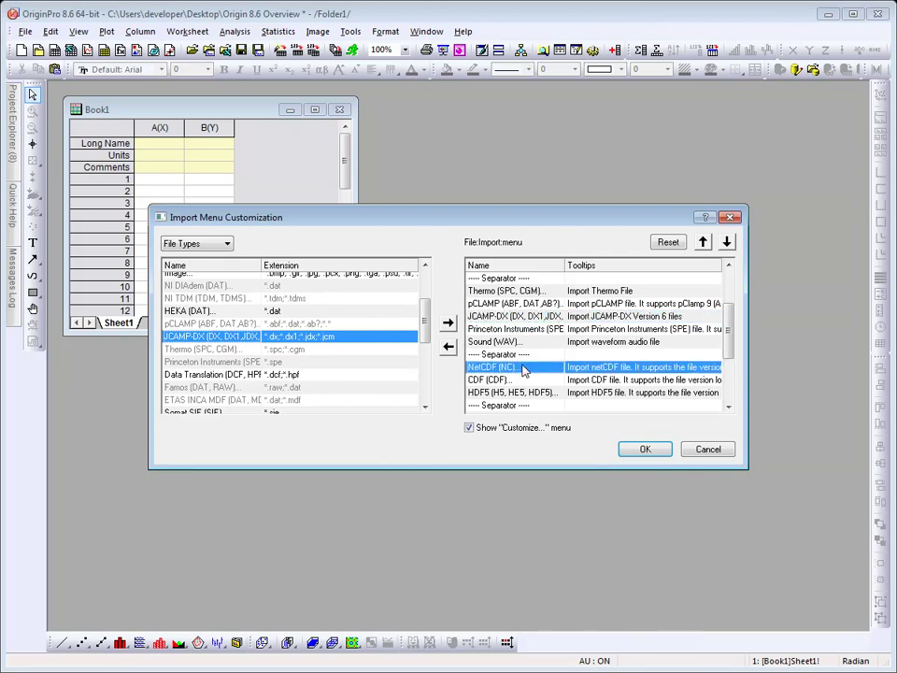
left_click(449, 347)
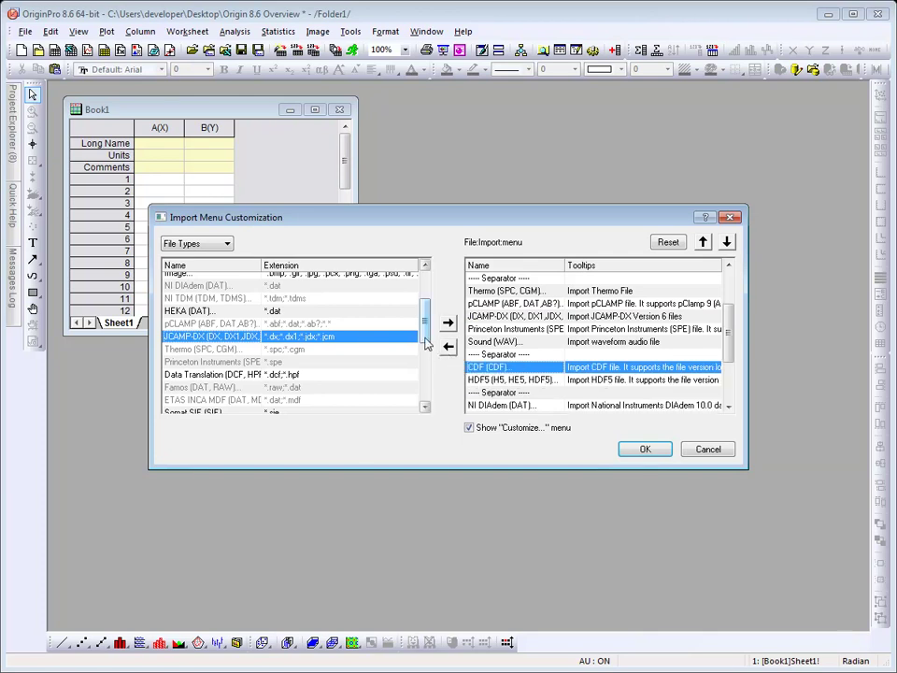
left_click_drag(426, 343, 415, 386)
left_click(297, 366)
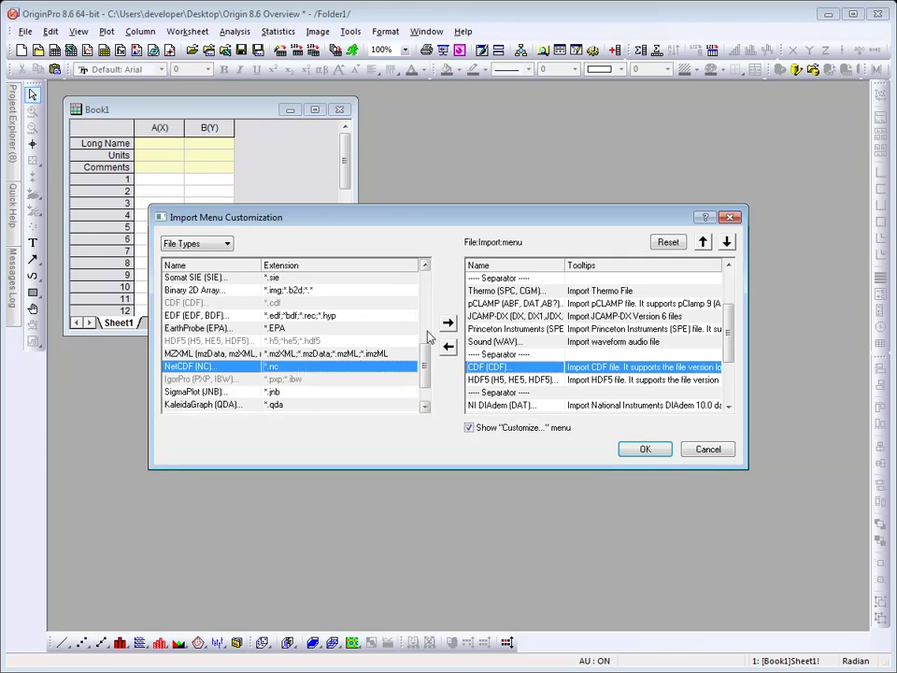
- Insert a separator above the CDF entry and apply the customized import menu with OK
left_click(541, 356)
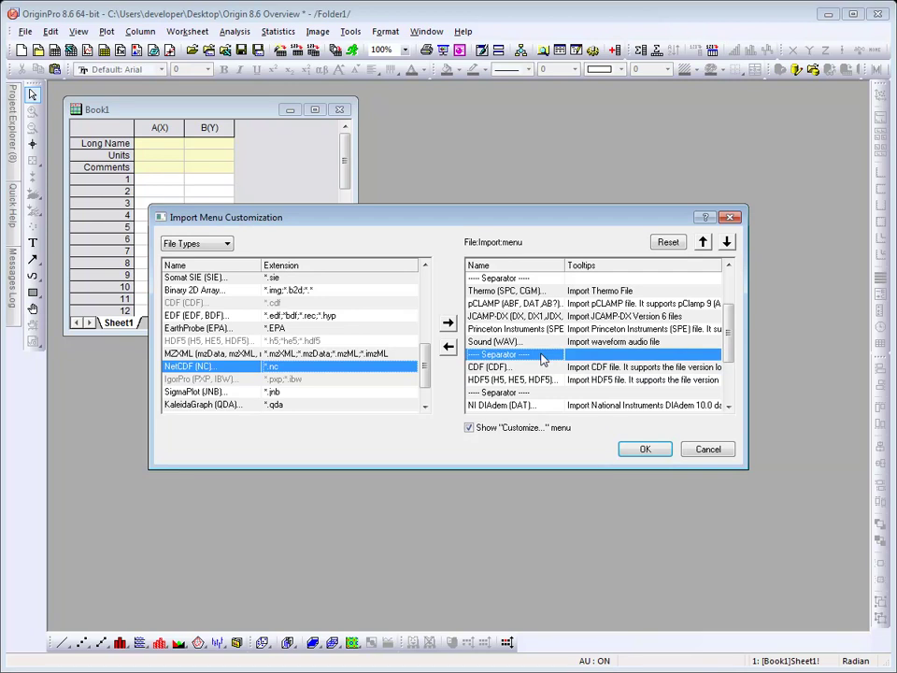
right_click(543, 359)
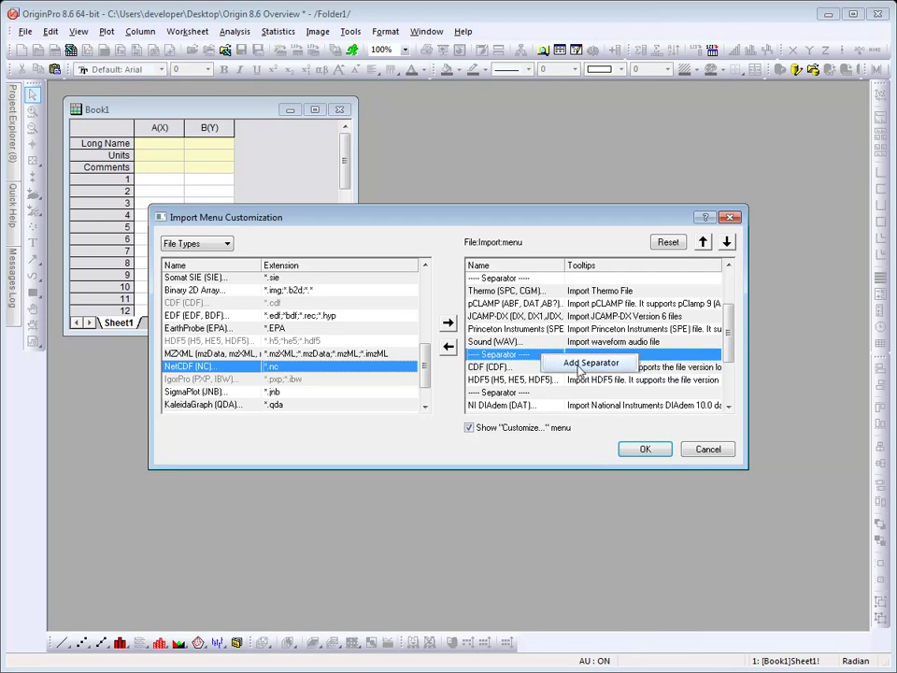
left_click(526, 360)
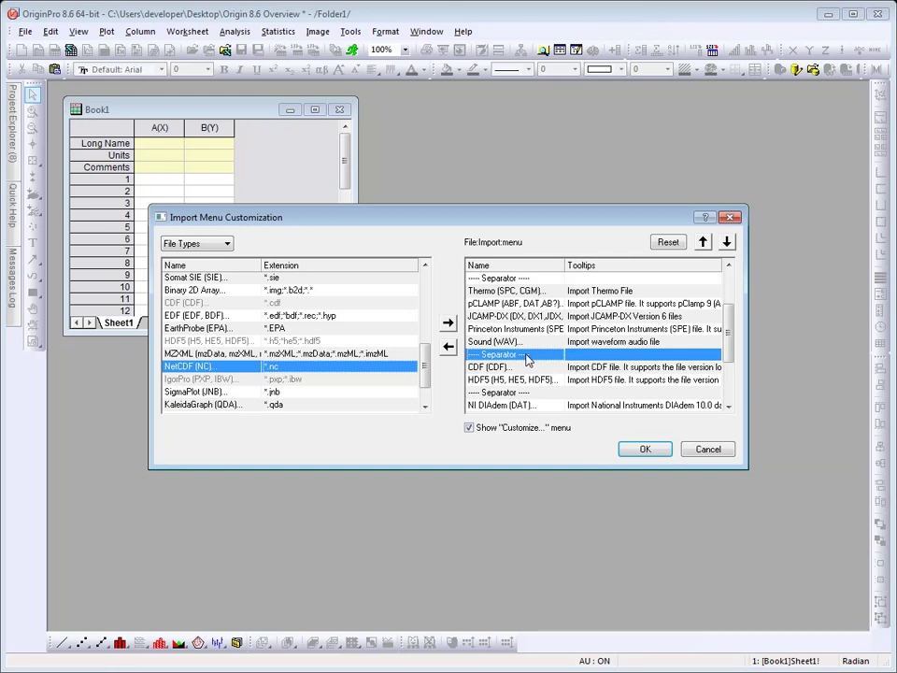
left_click(631, 448)
- Display the File > Import submenu to confirm JCAMP-DX follows pCLAMP and NetCDF is gone
left_click(25, 31)
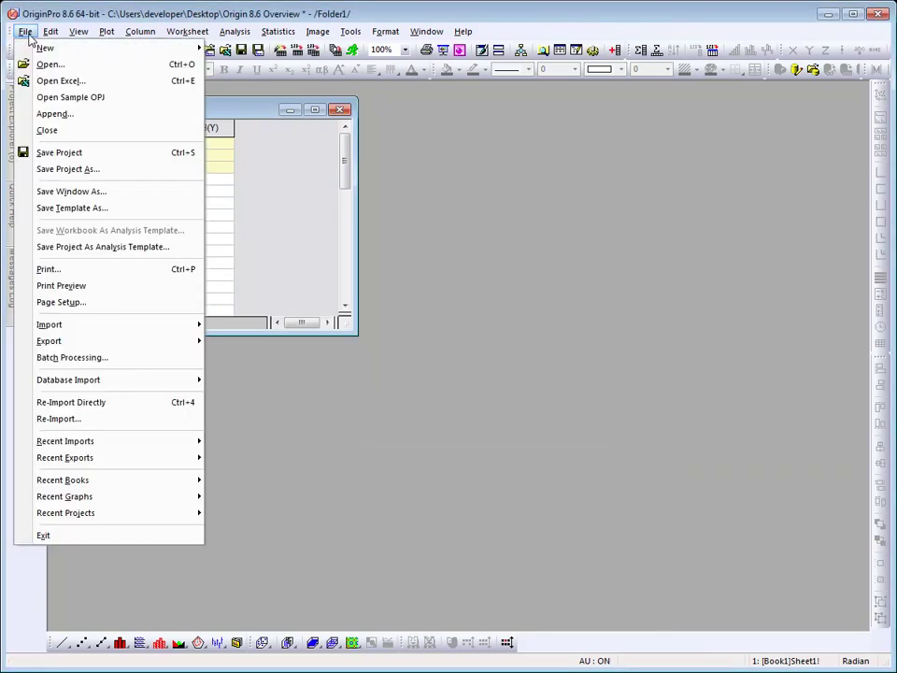
mouse_move(114, 329)
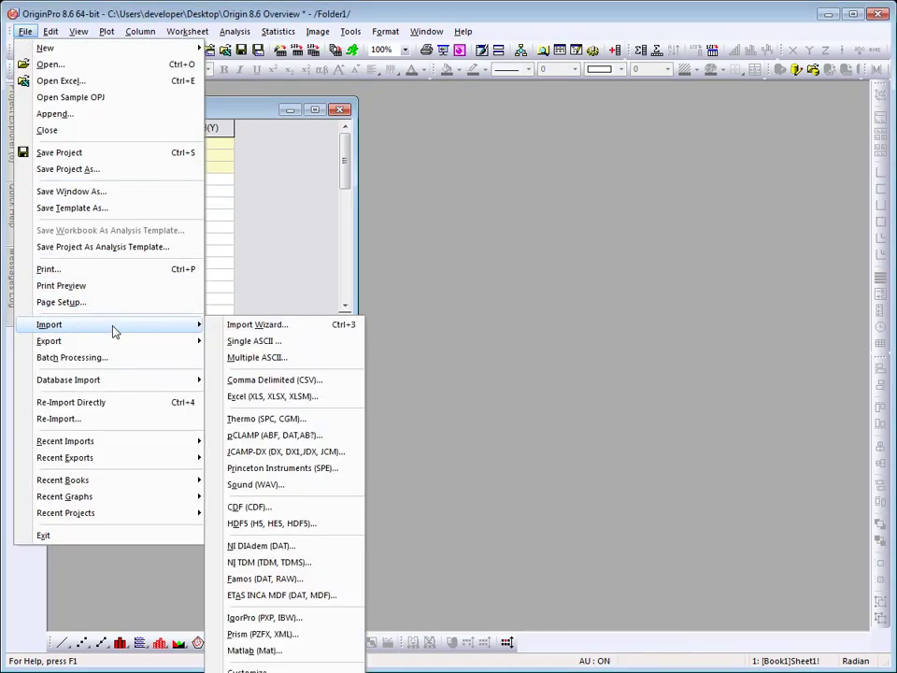